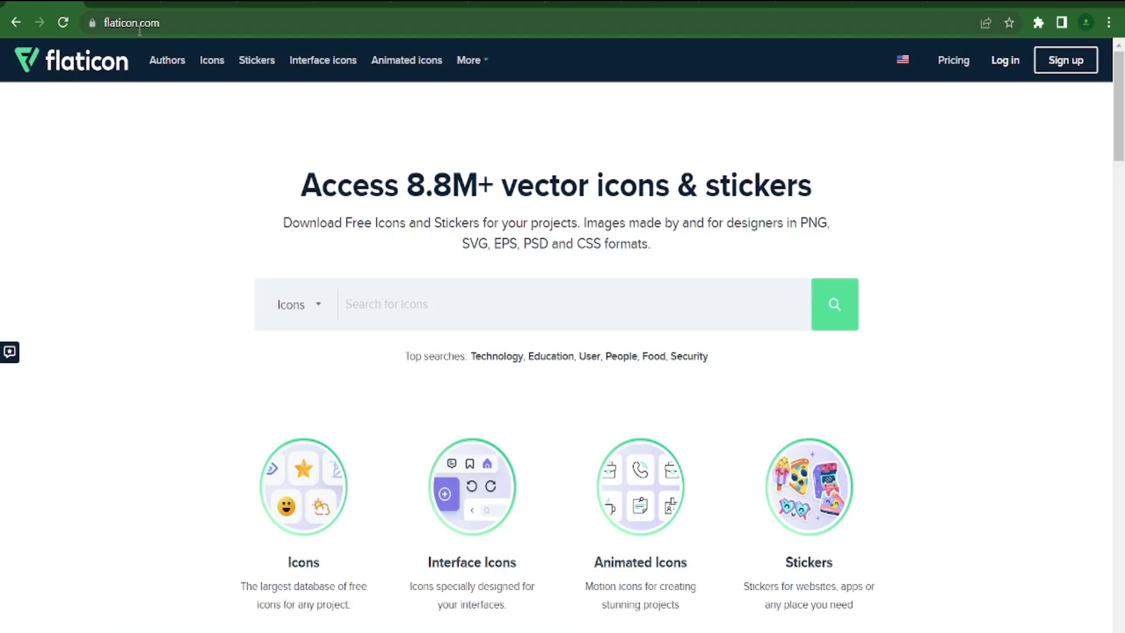
# Step: Examine the Flaticon home page, from the headline through the icon categories to the top icon packs
pyautogui.moveTo(293, 181); pyautogui.dragTo(859, 178)
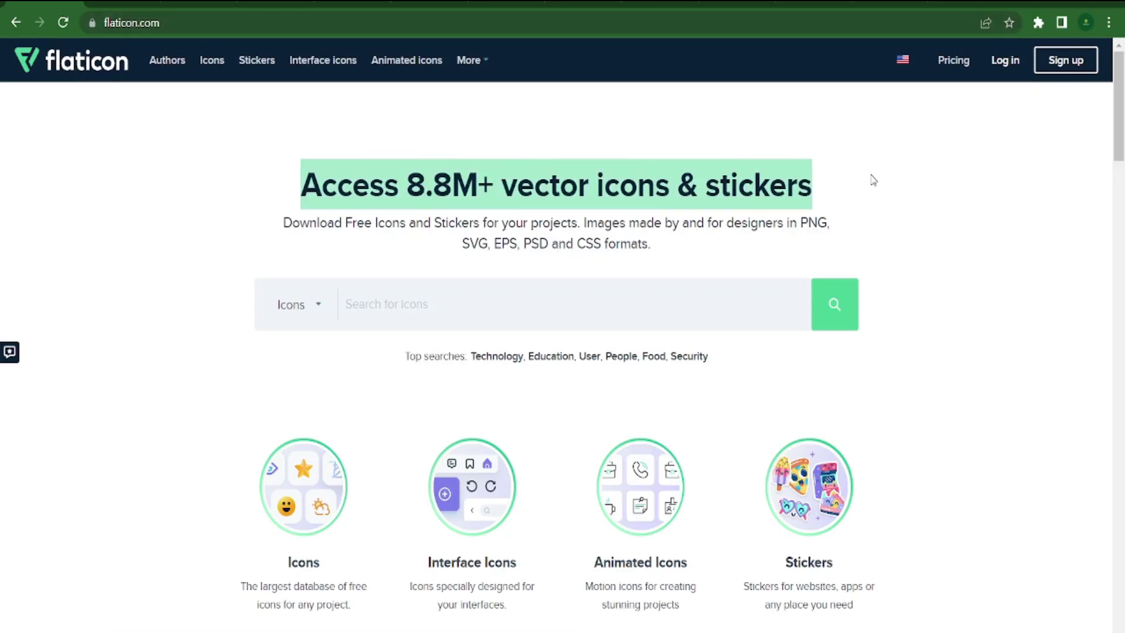
pyautogui.click(928, 220)
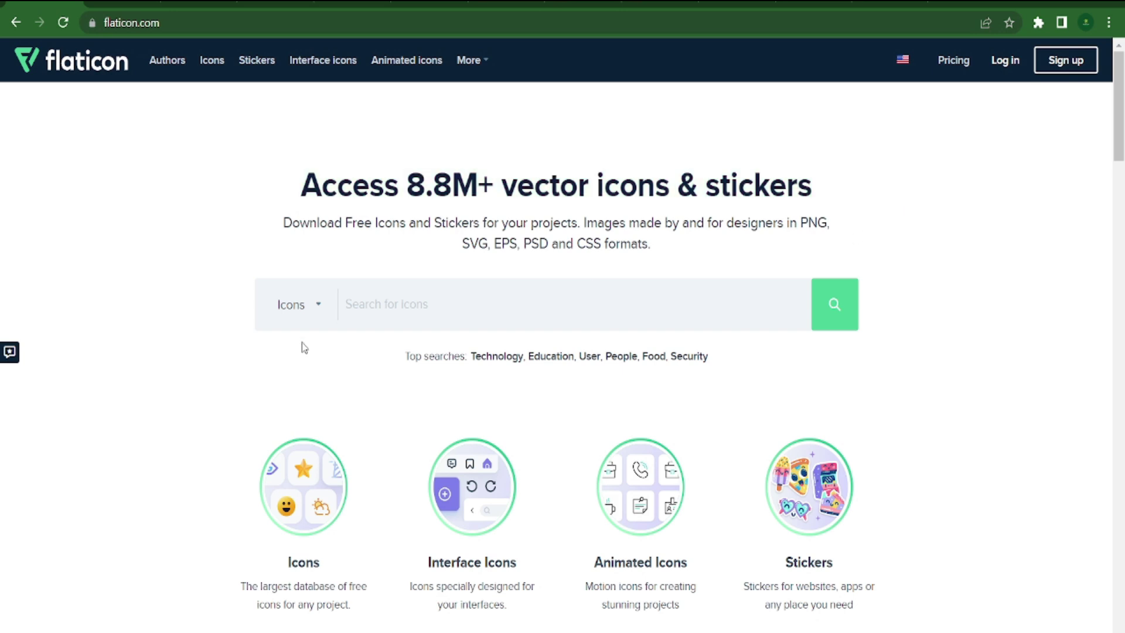
pyautogui.scroll(-1, 296, 472)
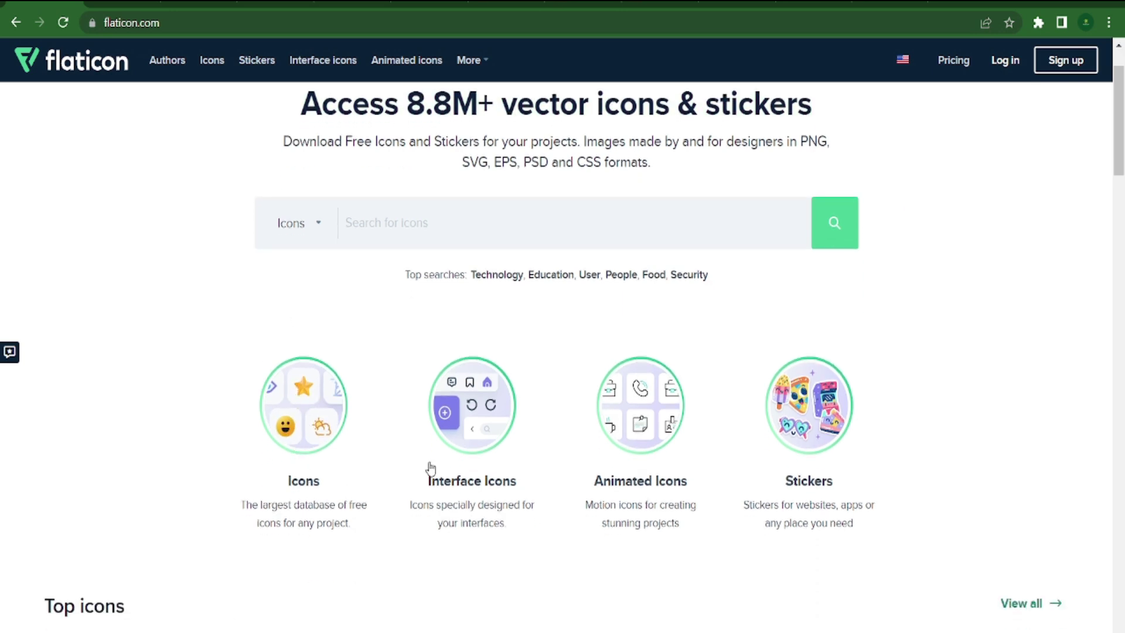
pyautogui.scroll(-2, 578, 376)
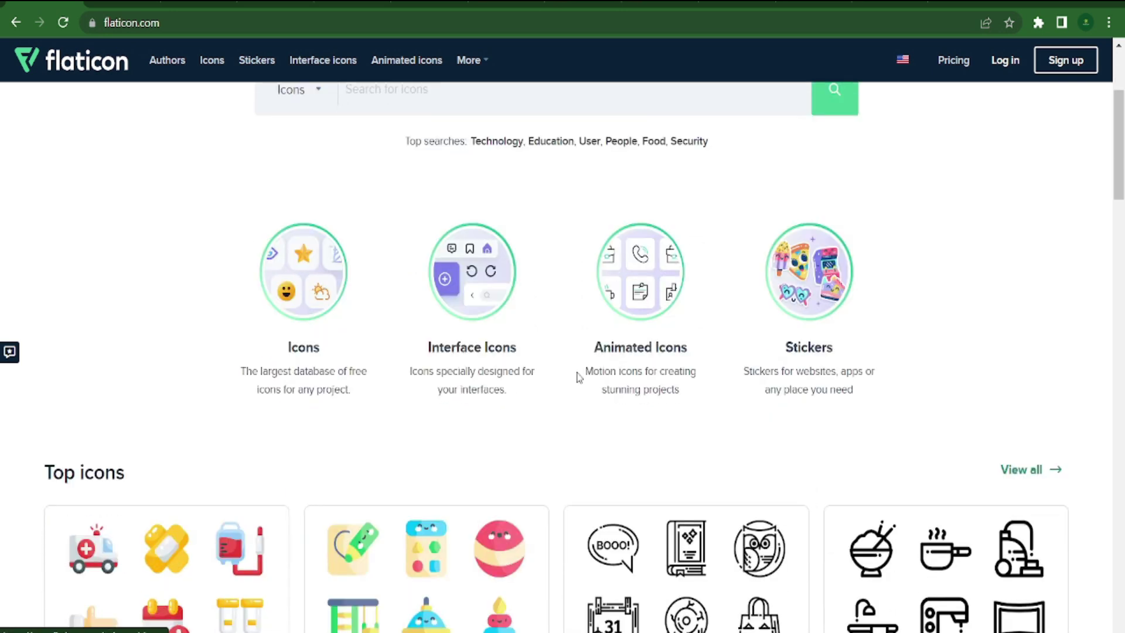
pyautogui.scroll(-2, 577, 377)
pyautogui.scroll(-2, 1005, 478)
pyautogui.scroll(-3, 658, 455)
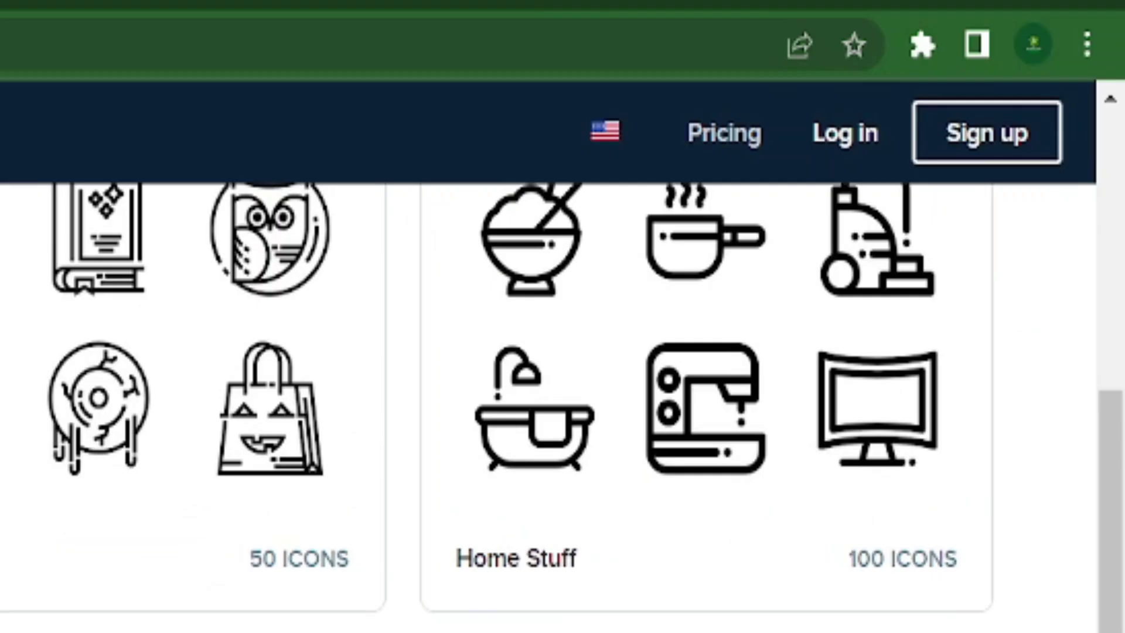
pyautogui.scroll(-3, 1037, 610)
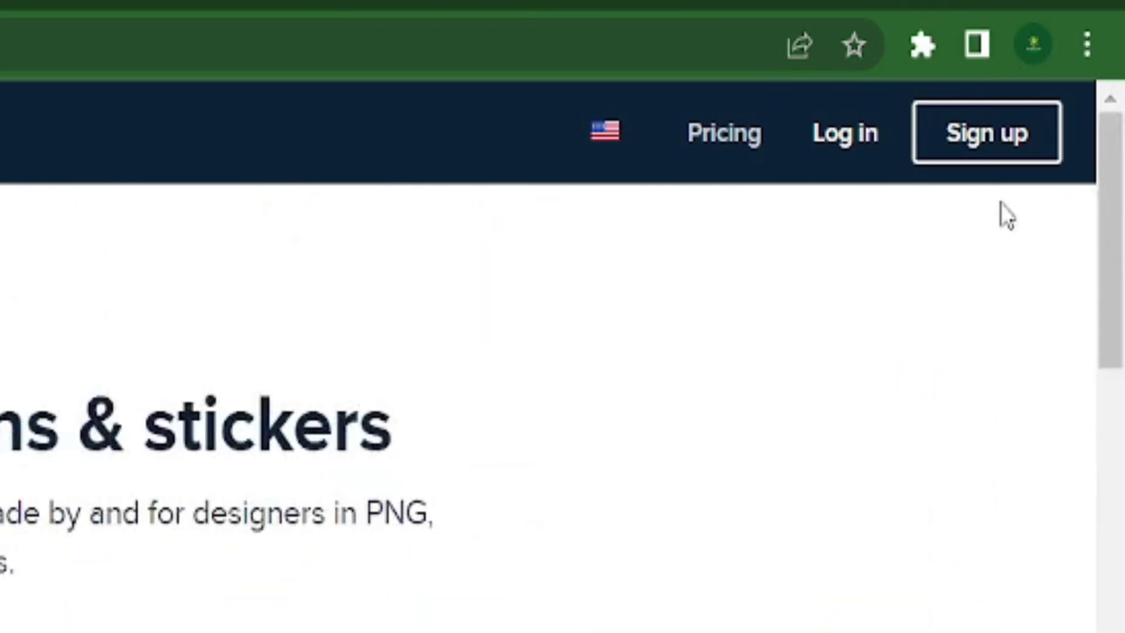
# Step: Open the account sign-up page and choose to continue with email
pyautogui.click(1015, 169)
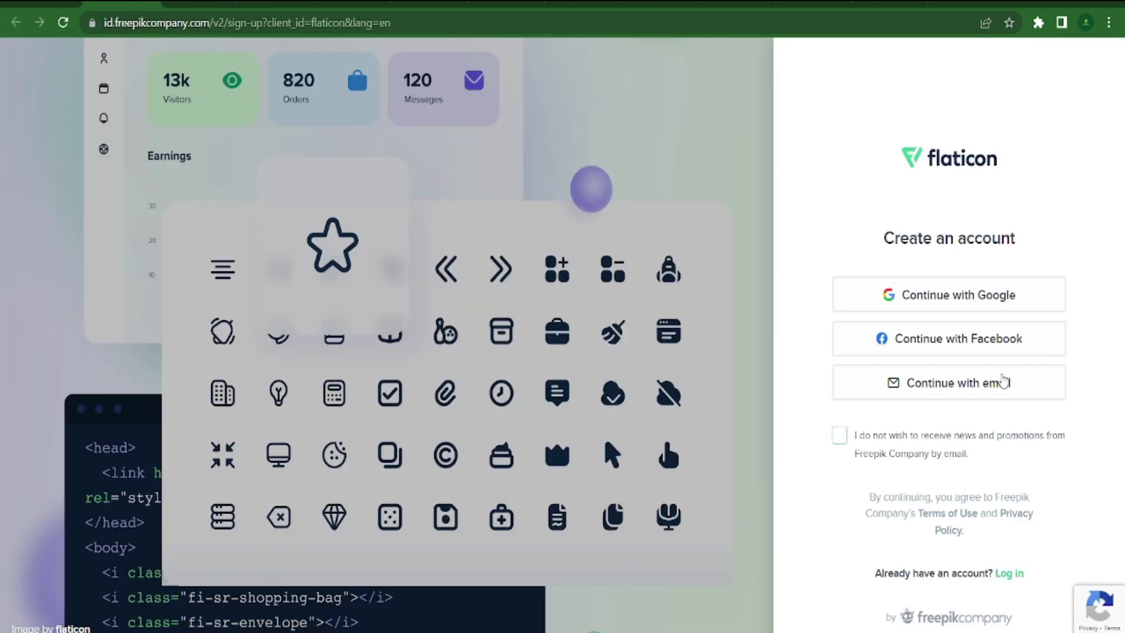
pyautogui.click(986, 385)
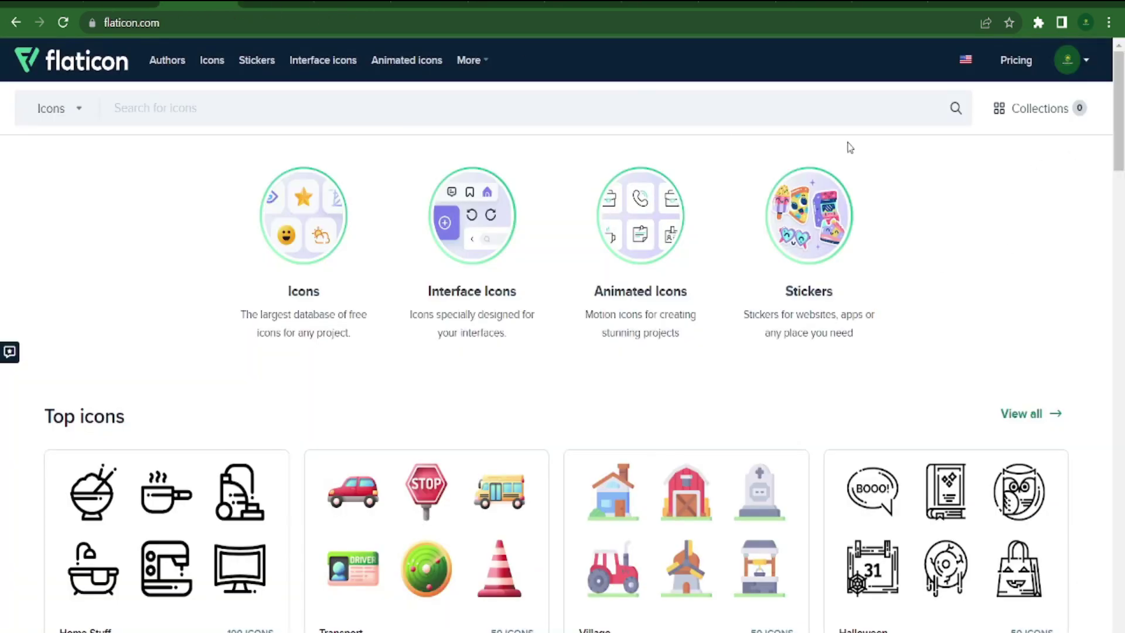
# Step: Look through the rest of the home page and the introduction page of the pattern generator
pyautogui.moveTo(1119, 117); pyautogui.dragTo(1119, 574)
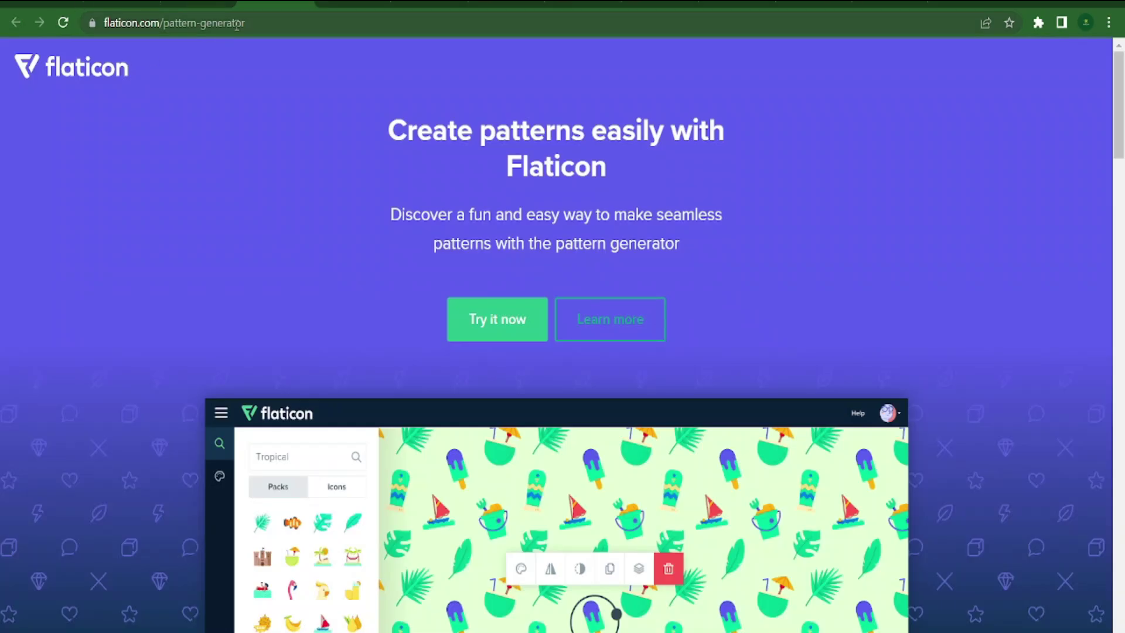
pyautogui.scroll(-3, 575, 184)
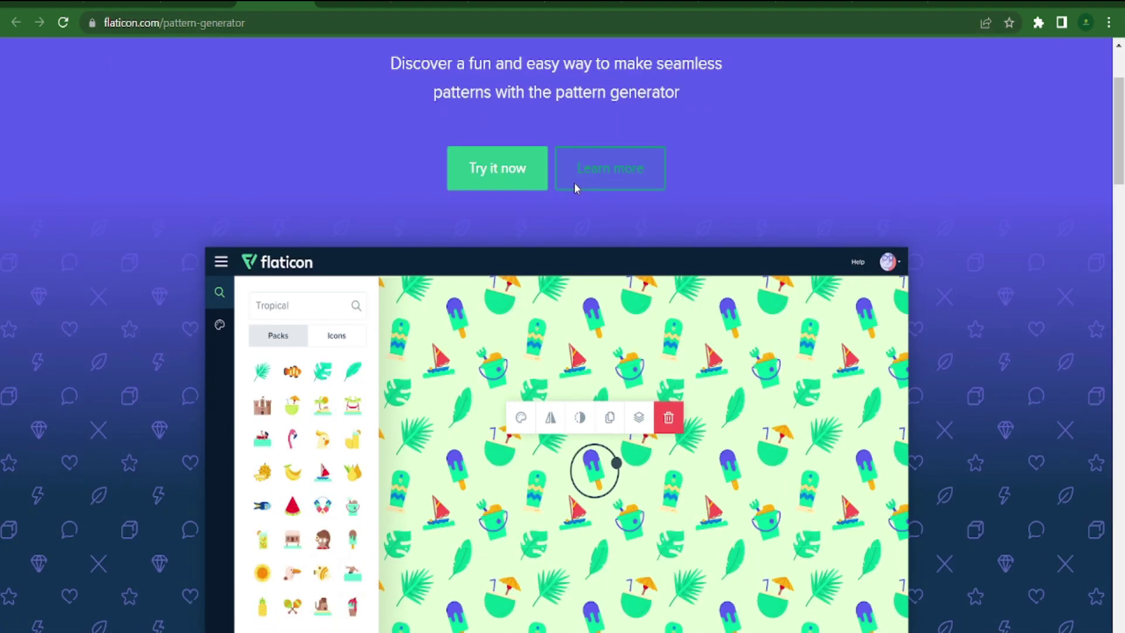
pyautogui.scroll(3, 573, 205)
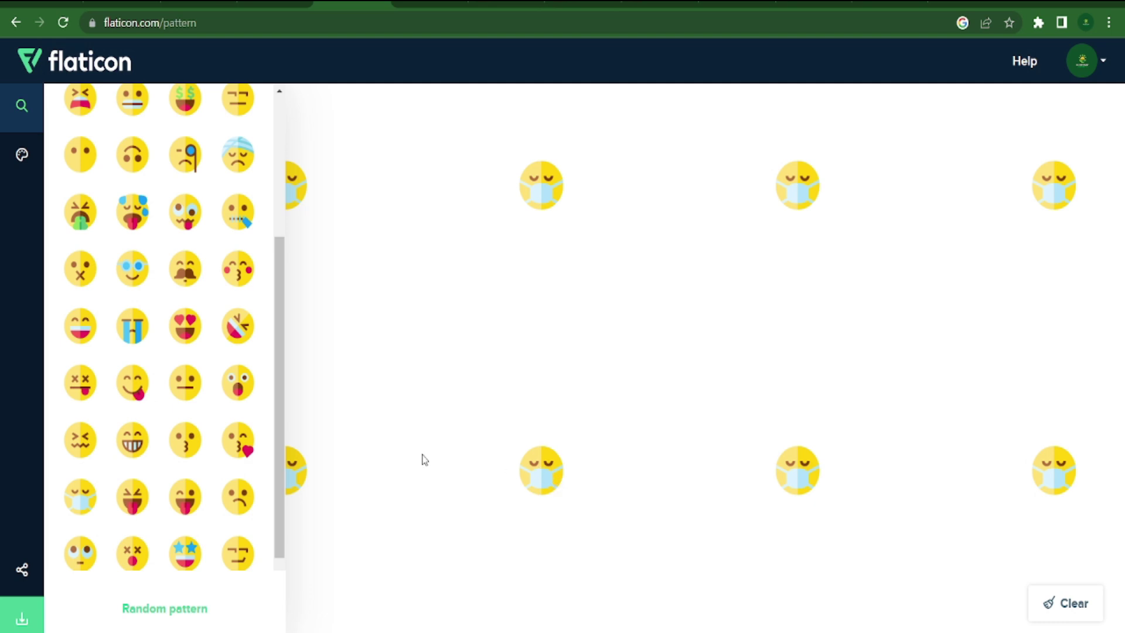
# Step: Add the grinning, dollar-eyed, unamused and tears-of-joy emojis to the pattern, spreading them around the masked emoji
pyautogui.click(138, 447)
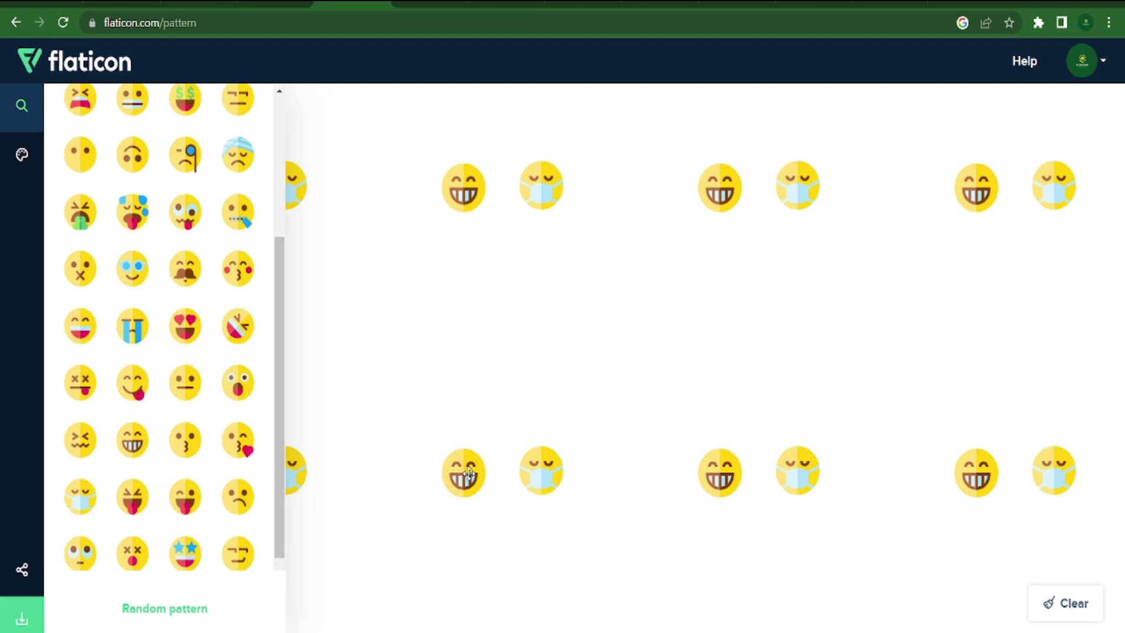
pyautogui.scroll(1, 169, 344)
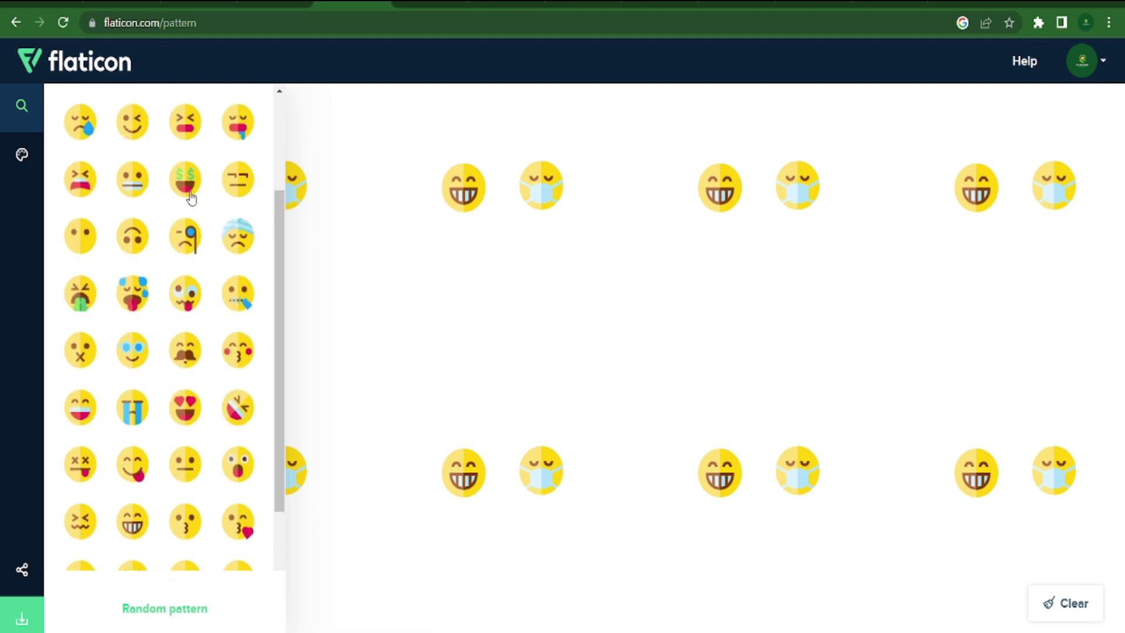
pyautogui.click(186, 182)
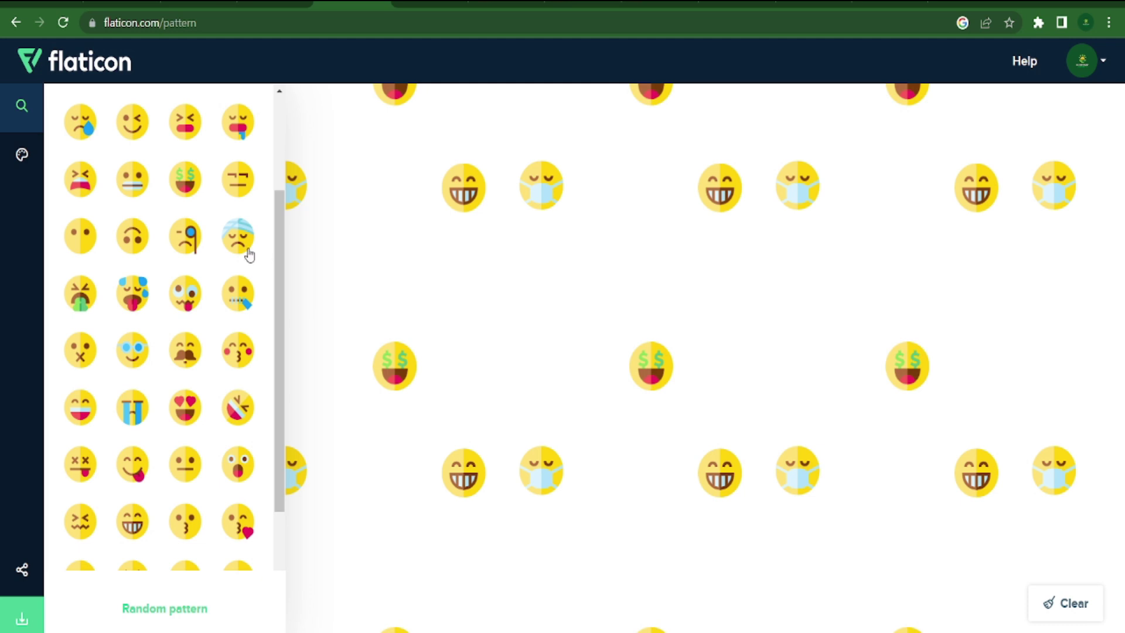
pyautogui.click(238, 180)
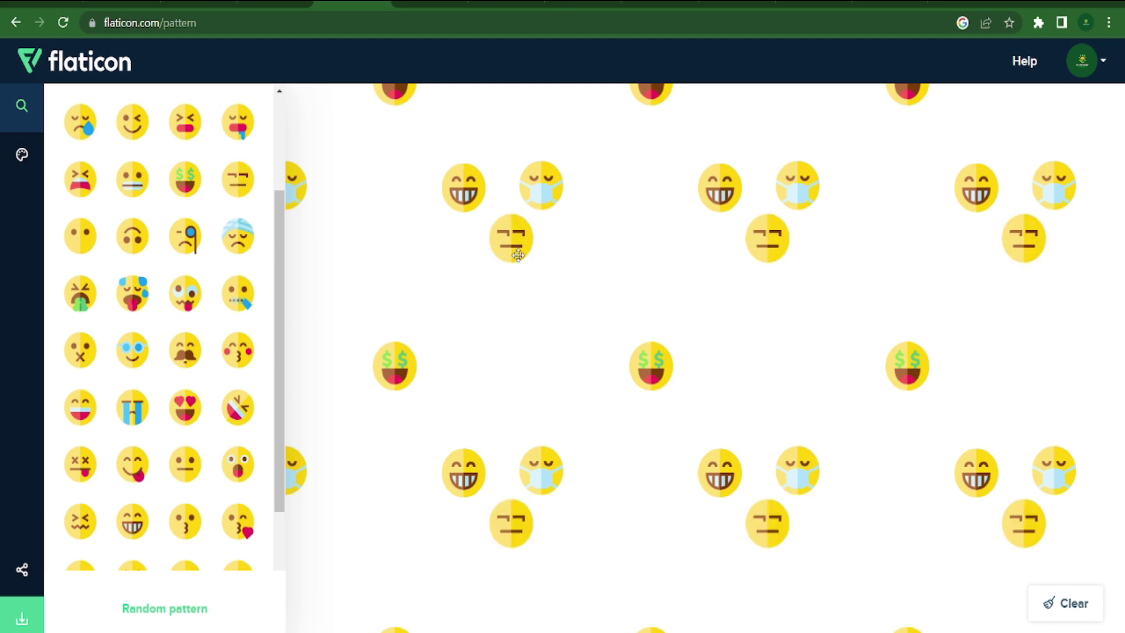
pyautogui.scroll(3, 158, 239)
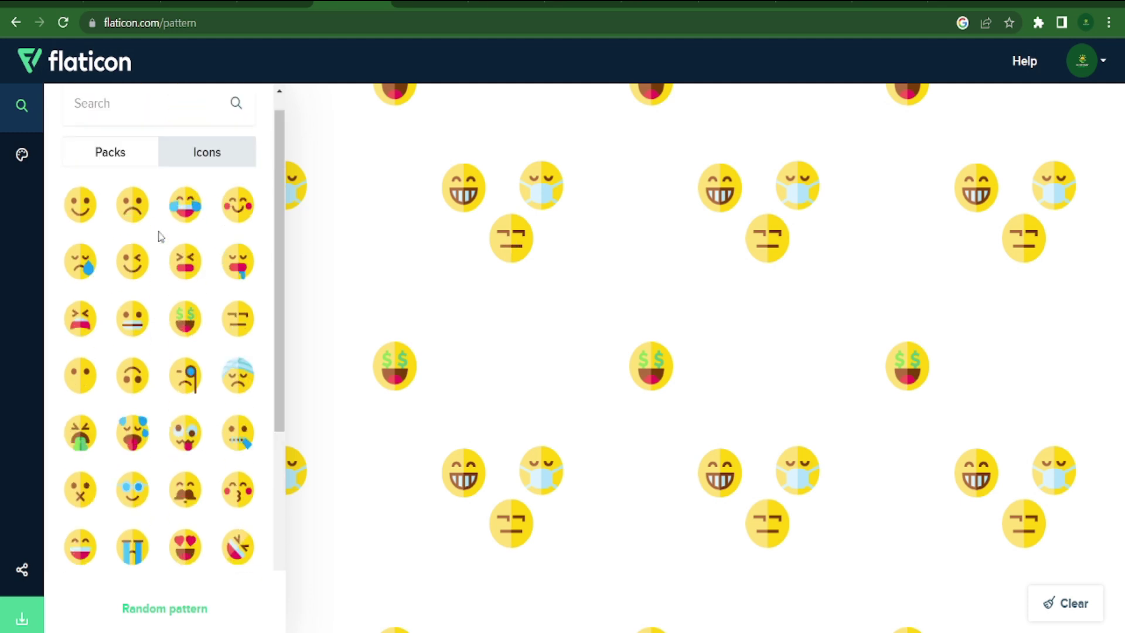
pyautogui.click(185, 232)
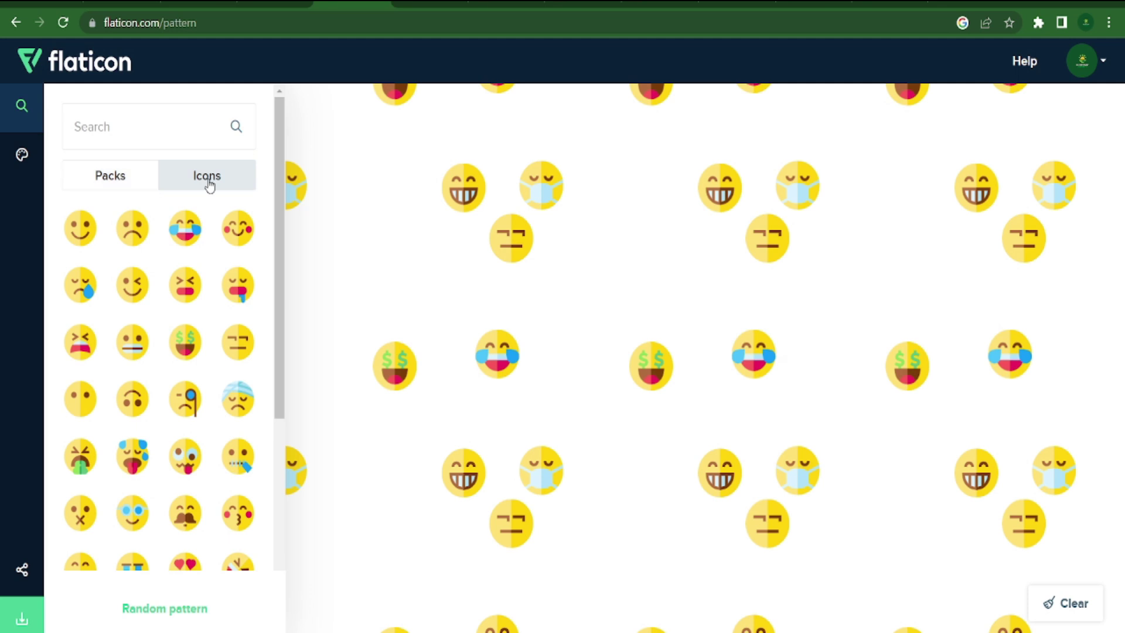
pyautogui.scroll(-6, 209, 285)
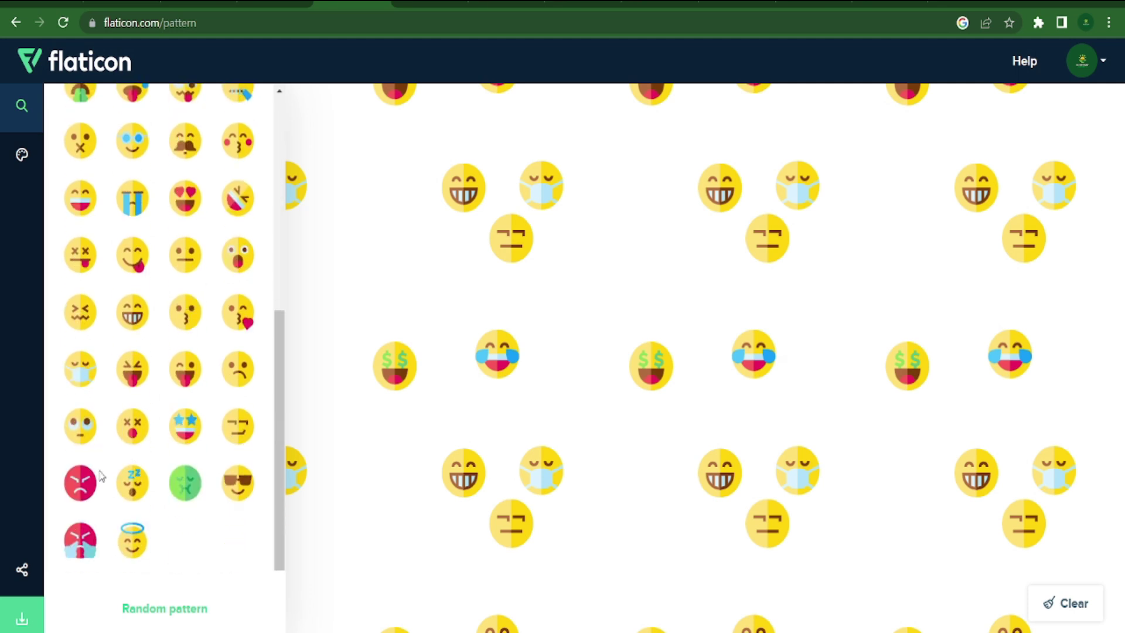
pyautogui.scroll(6, 239, 196)
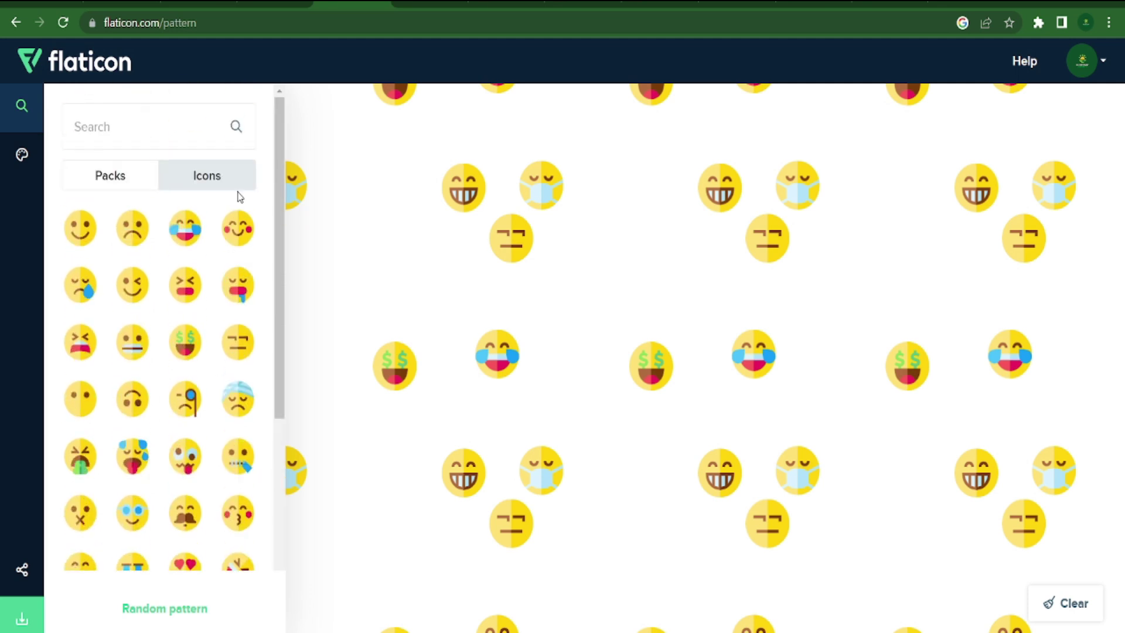
# Step: Search the icons for strawberry and place the red double-strawberry icon in the gap to the right of the unamused emoji
pyautogui.click(134, 140)
pyautogui.write('s')
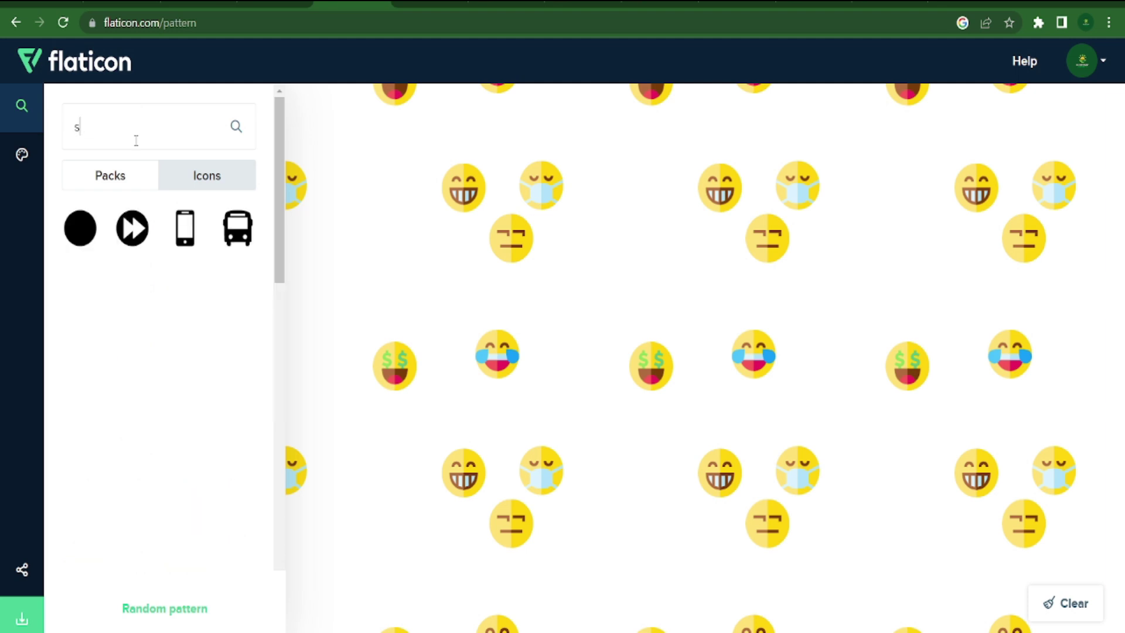
pyautogui.write('trawberry')
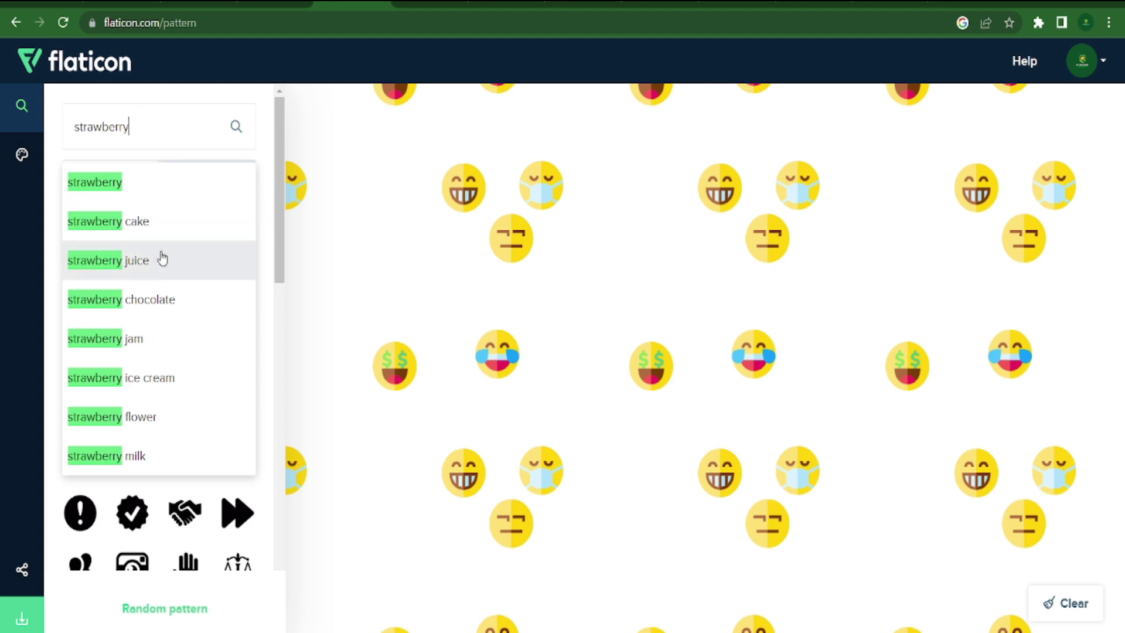
pyautogui.click(130, 192)
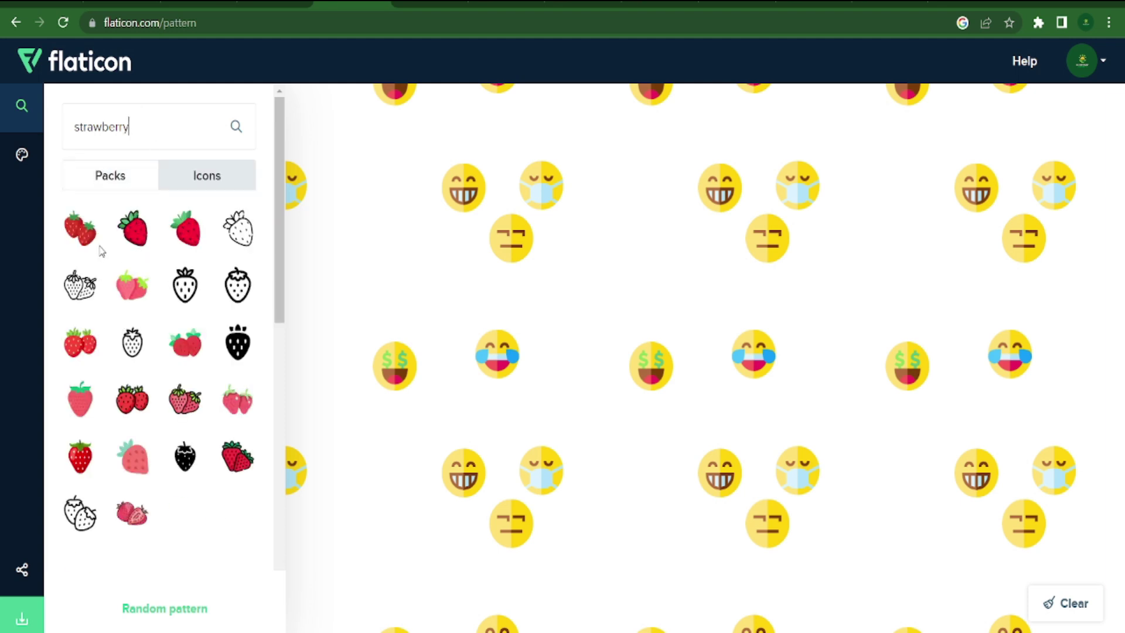
pyautogui.click(88, 248)
pyautogui.moveTo(561, 302); pyautogui.dragTo(582, 282)
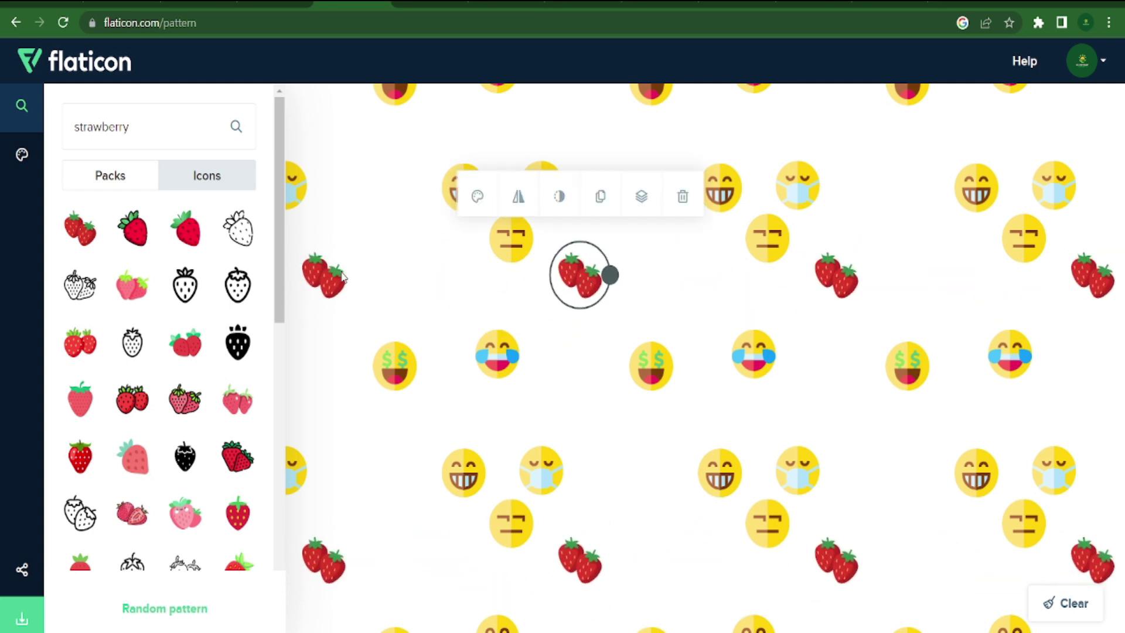
# Step: Set the pattern's background color to ffb8a7 and space out the icons by moving the grinning and masked emojis up
pyautogui.click(29, 169)
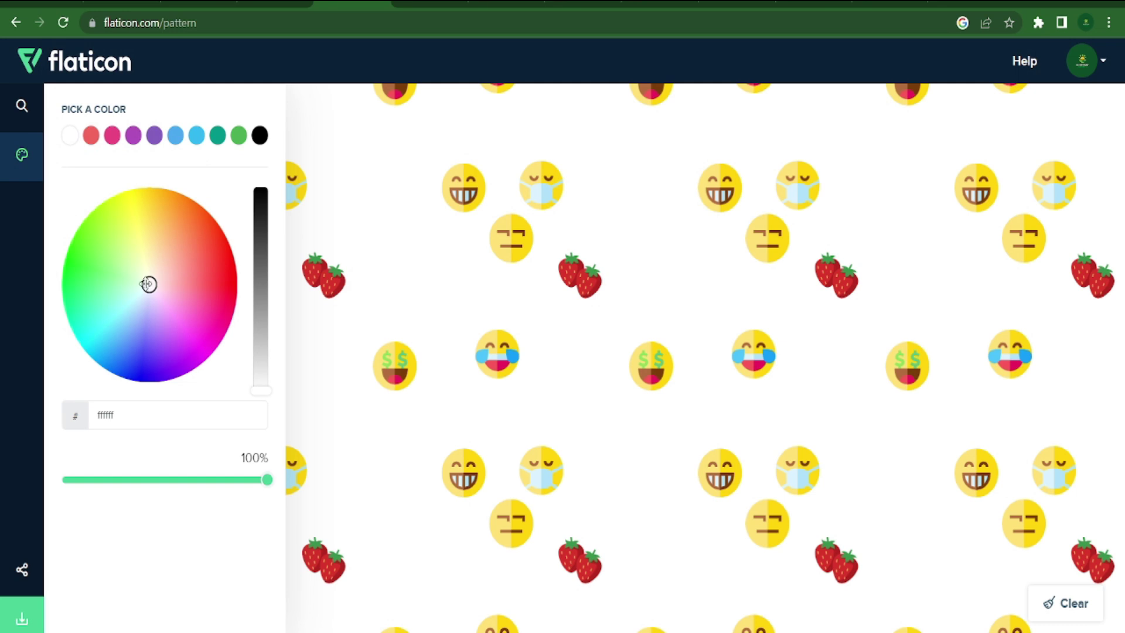
pyautogui.moveTo(148, 285); pyautogui.dragTo(113, 259)
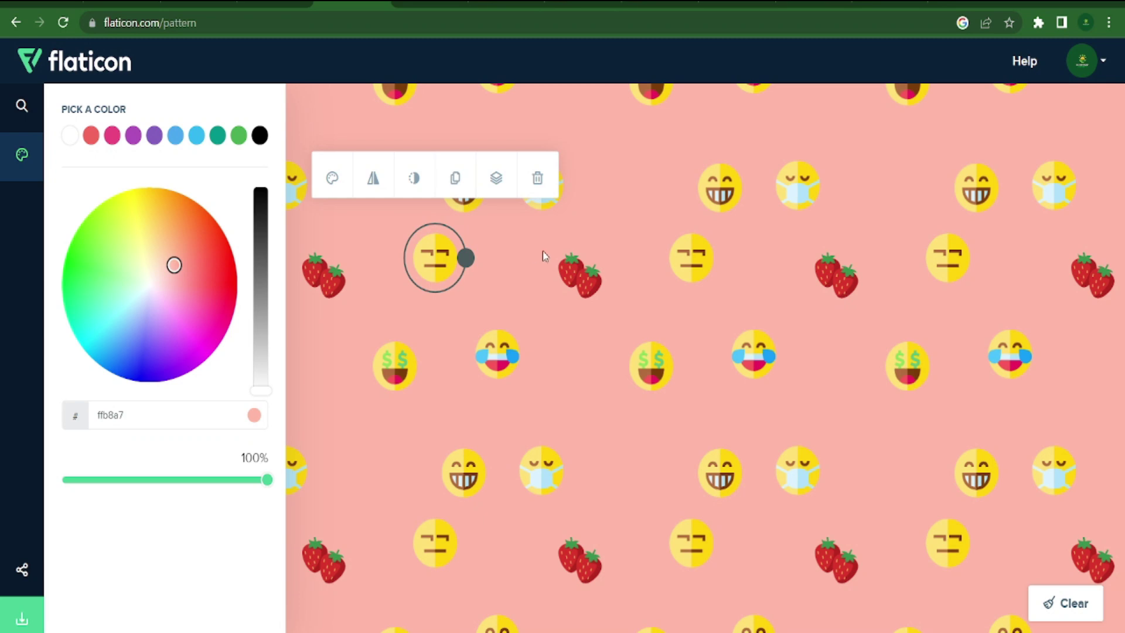
pyautogui.click(542, 251)
pyautogui.moveTo(463, 188); pyautogui.dragTo(450, 140)
pyautogui.moveTo(543, 180); pyautogui.dragTo(549, 170)
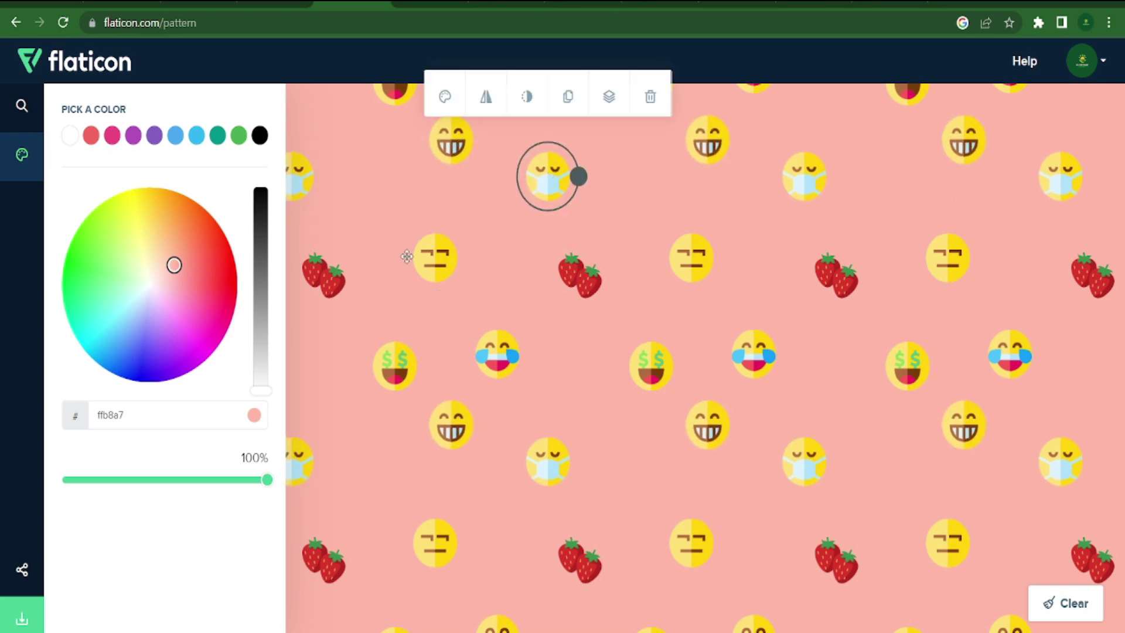
# Step: Nudge the grinning emoji slightly down and download the pattern as a PNG with a 350 px tile and 700 × 350 image size
pyautogui.click(21, 617)
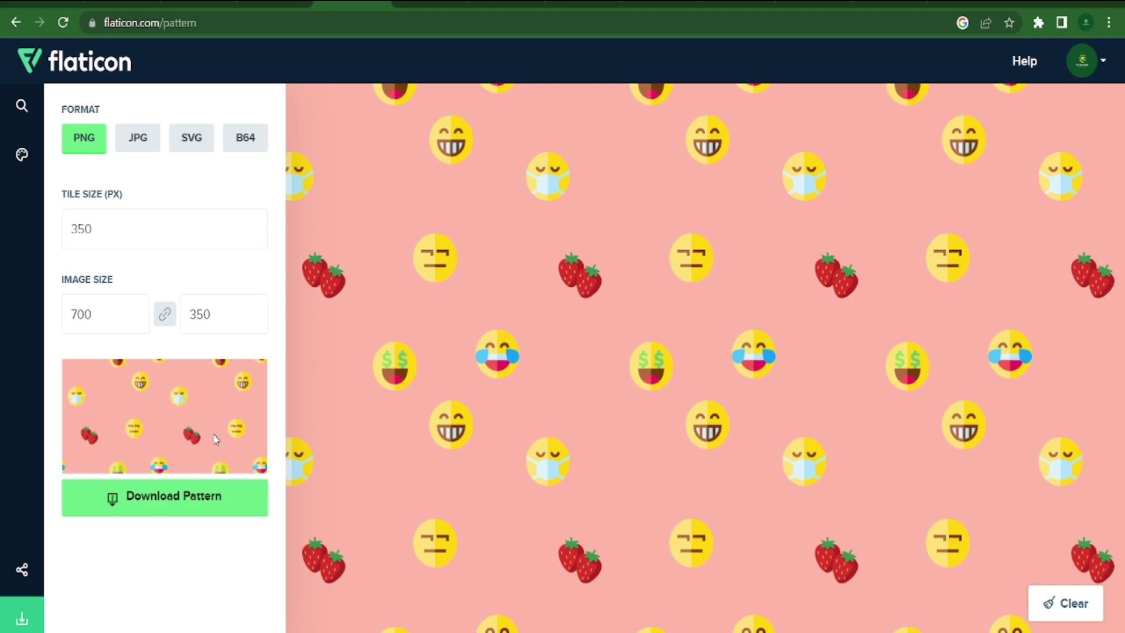
pyautogui.moveTo(458, 420)
pyautogui.mouseDown()
pyautogui.moveTo(454, 396)
pyautogui.moveTo(455, 440)
pyautogui.mouseUp()
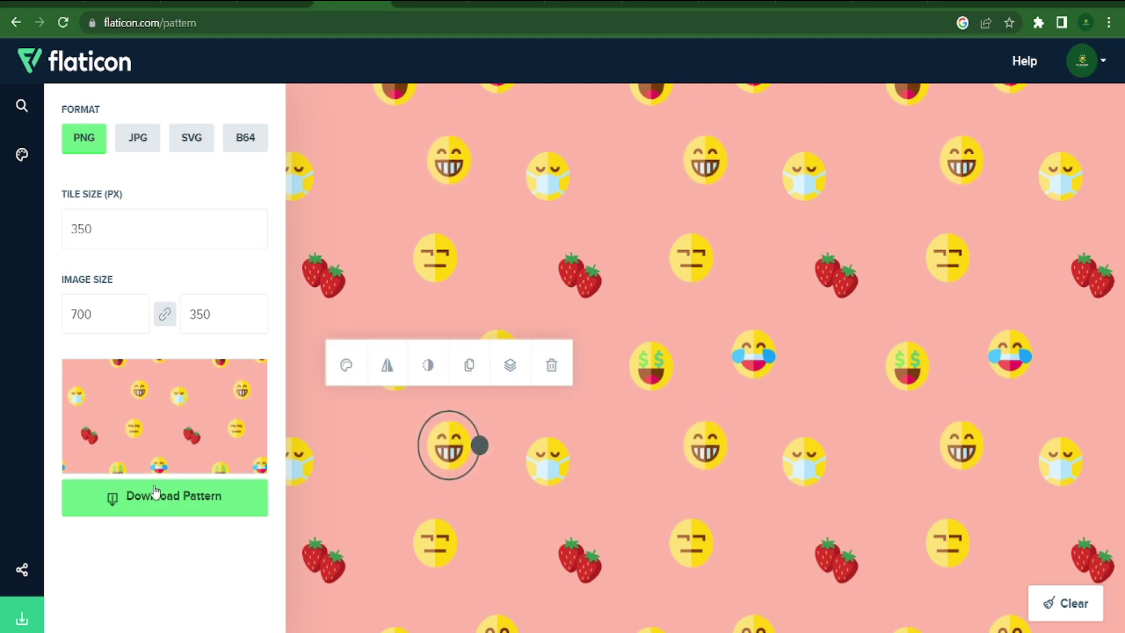
pyautogui.click(190, 513)
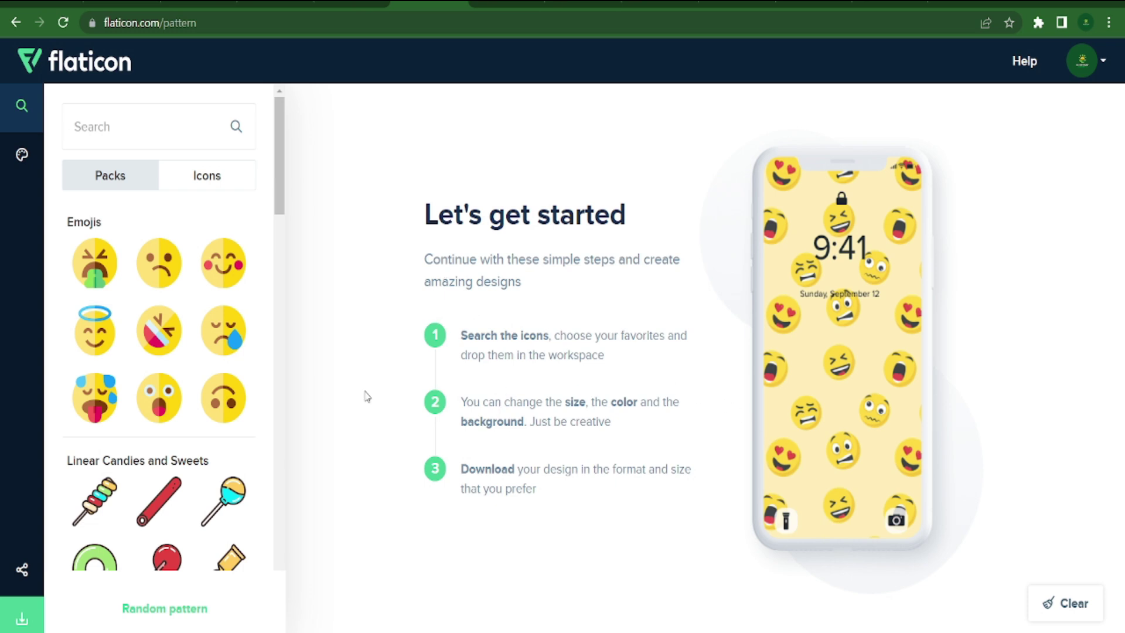
# Step: Generate a random pattern on the fresh canvas and replace it with another random one
pyautogui.click(185, 614)
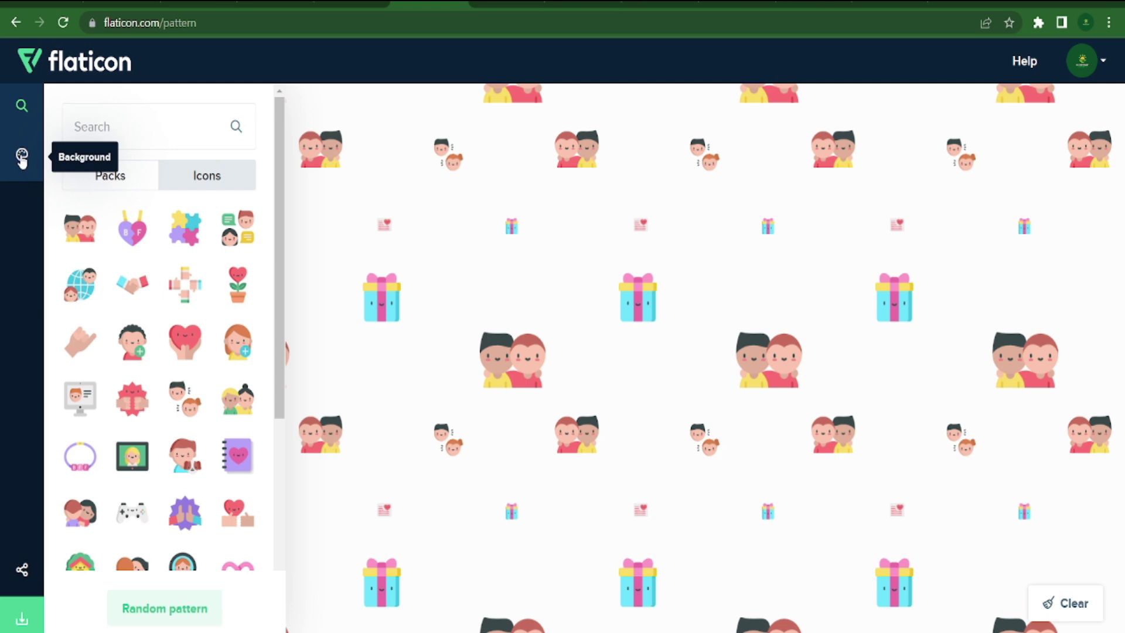
pyautogui.click(381, 309)
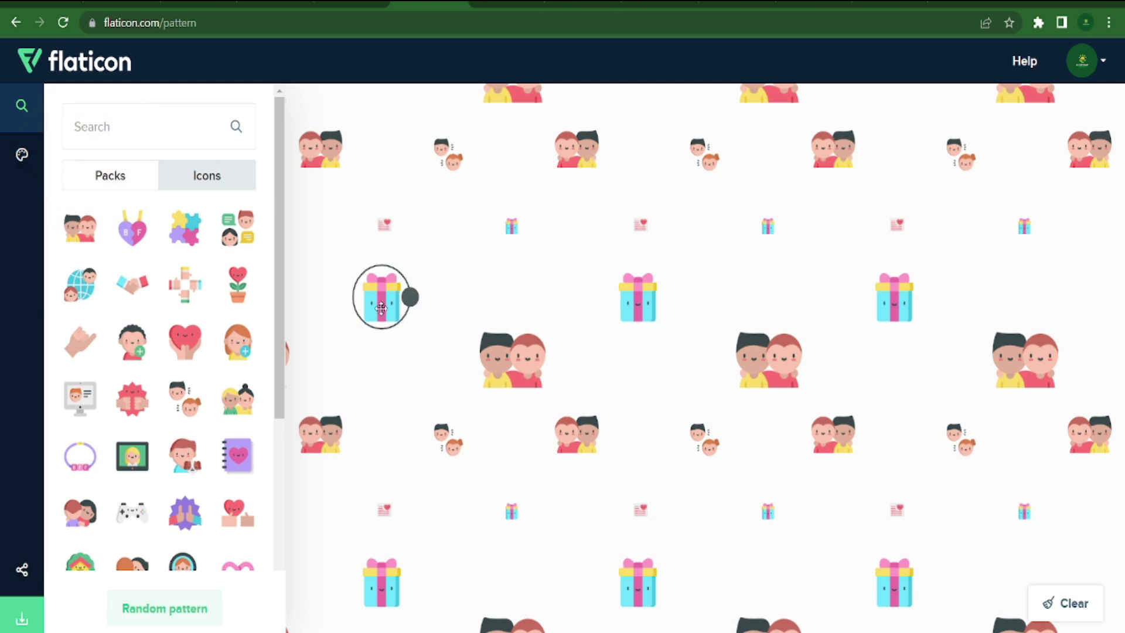
pyautogui.click(179, 615)
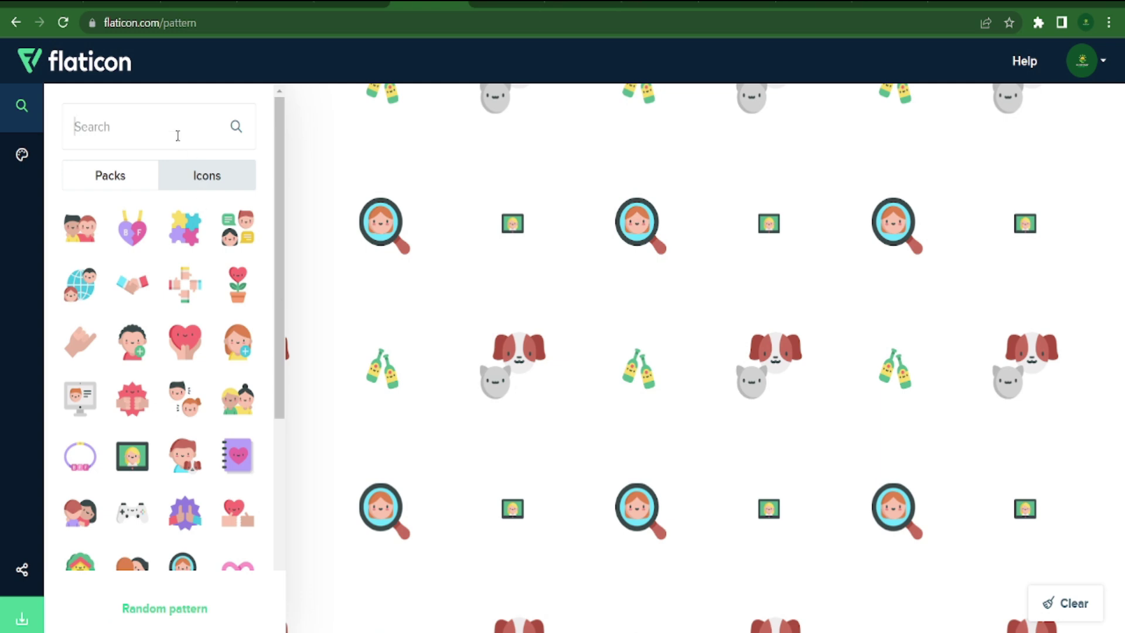
# Step: Set the random pattern's background color to light cyan 7cfffe and download it as a 700 × 350 PNG
pyautogui.click(22, 154)
pyautogui.click(136, 279)
pyautogui.moveTo(139, 279); pyautogui.dragTo(119, 313)
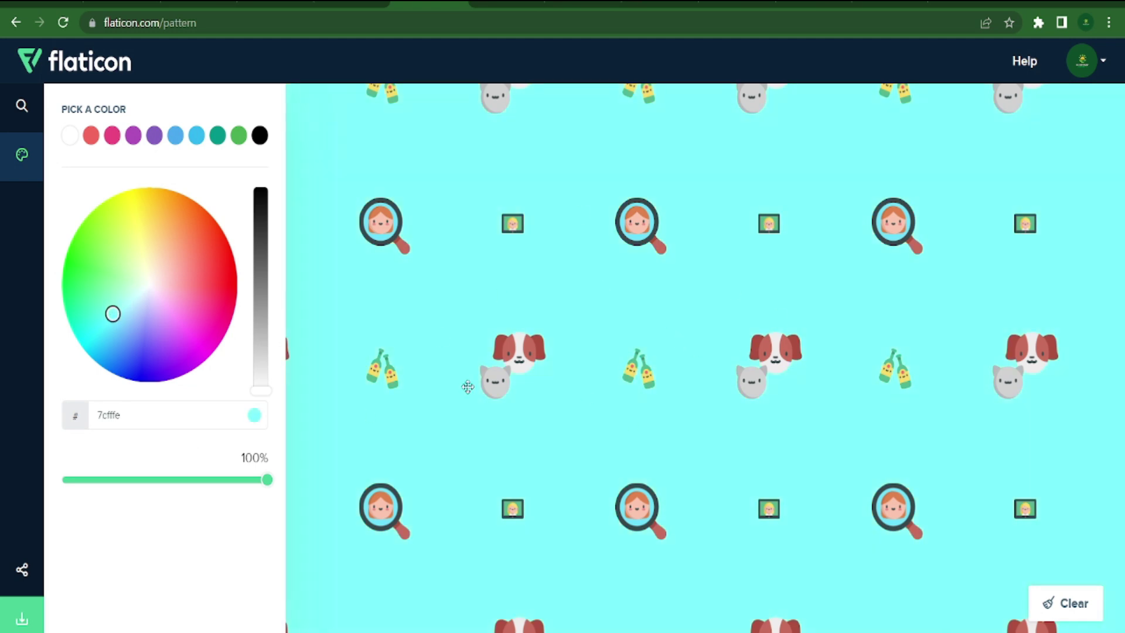
pyautogui.click(21, 618)
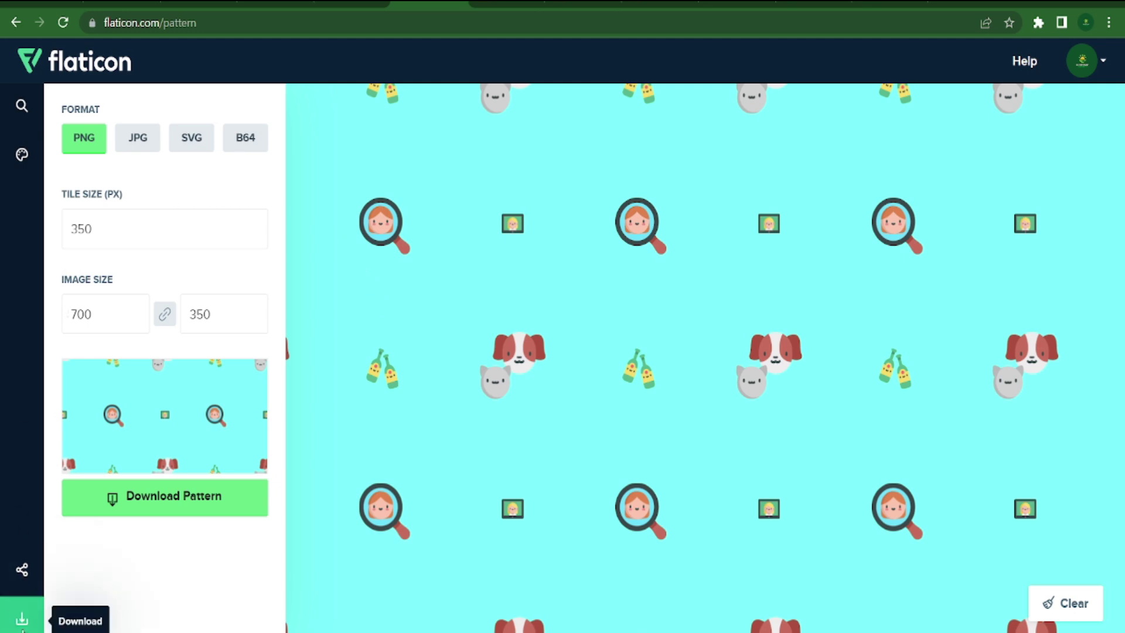
pyautogui.click(180, 495)
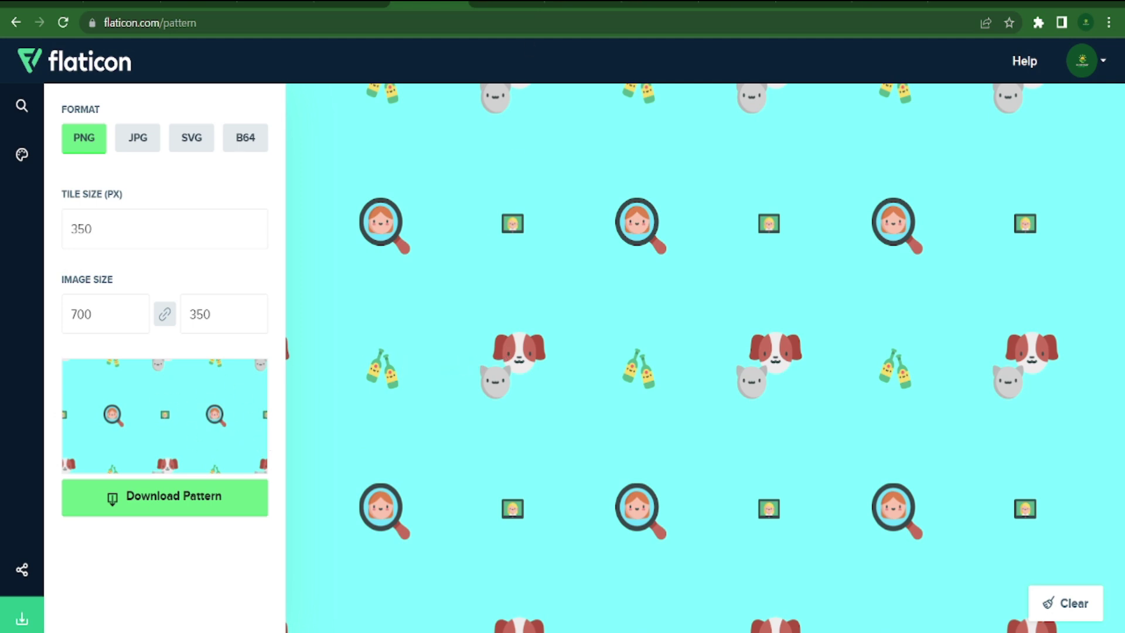
# Step: Switch to the 99designs homepage and look through its design categories and business branding sections
pyautogui.click(510, 7)
pyautogui.scroll(-5, 463, 253)
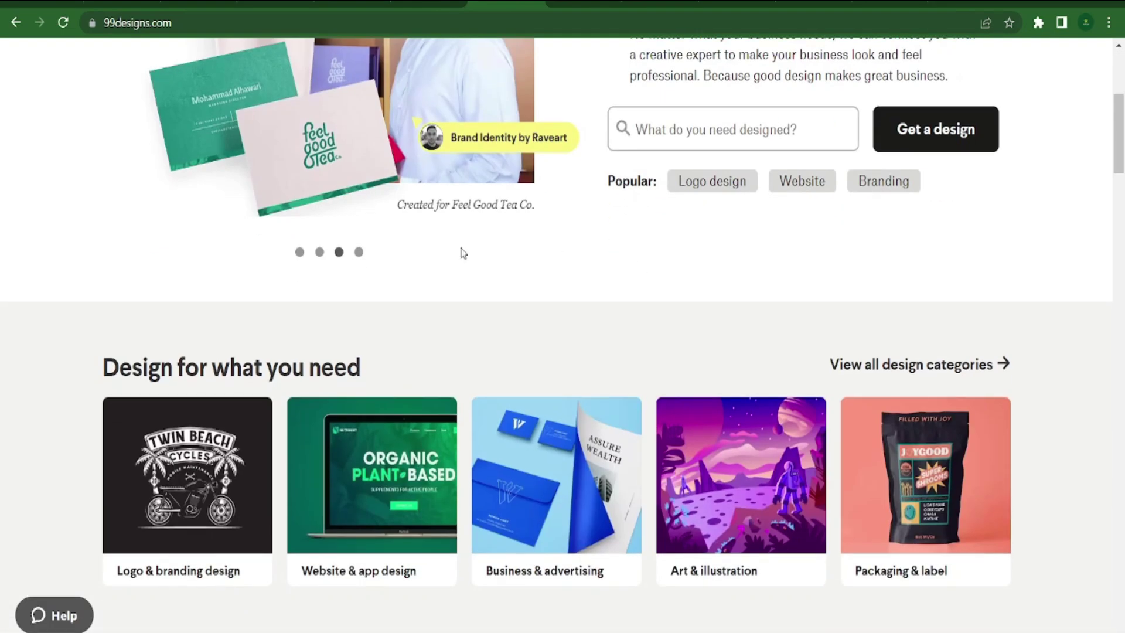
pyautogui.scroll(-10, 463, 253)
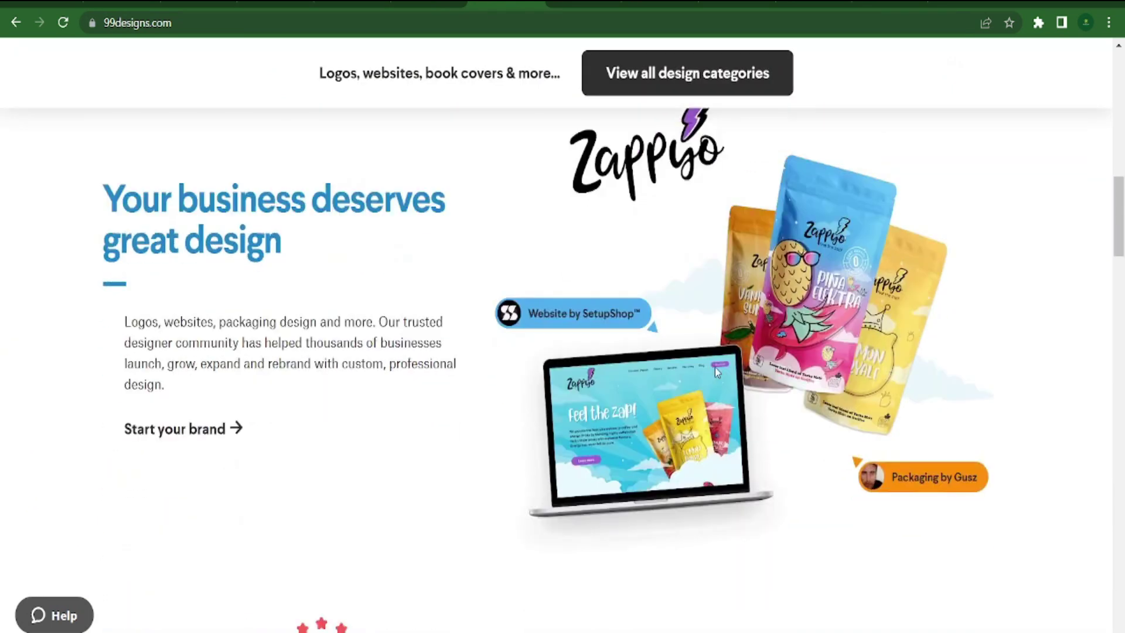
pyautogui.scroll(-6, 394, 357)
pyautogui.scroll(12, 593, 422)
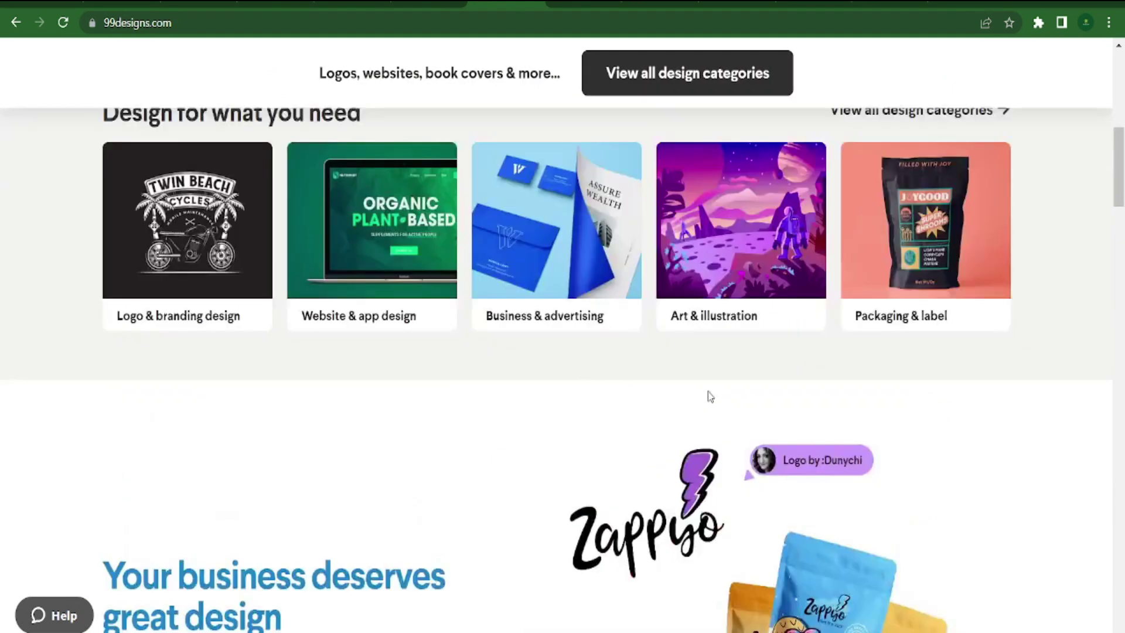
pyautogui.scroll(5, 708, 391)
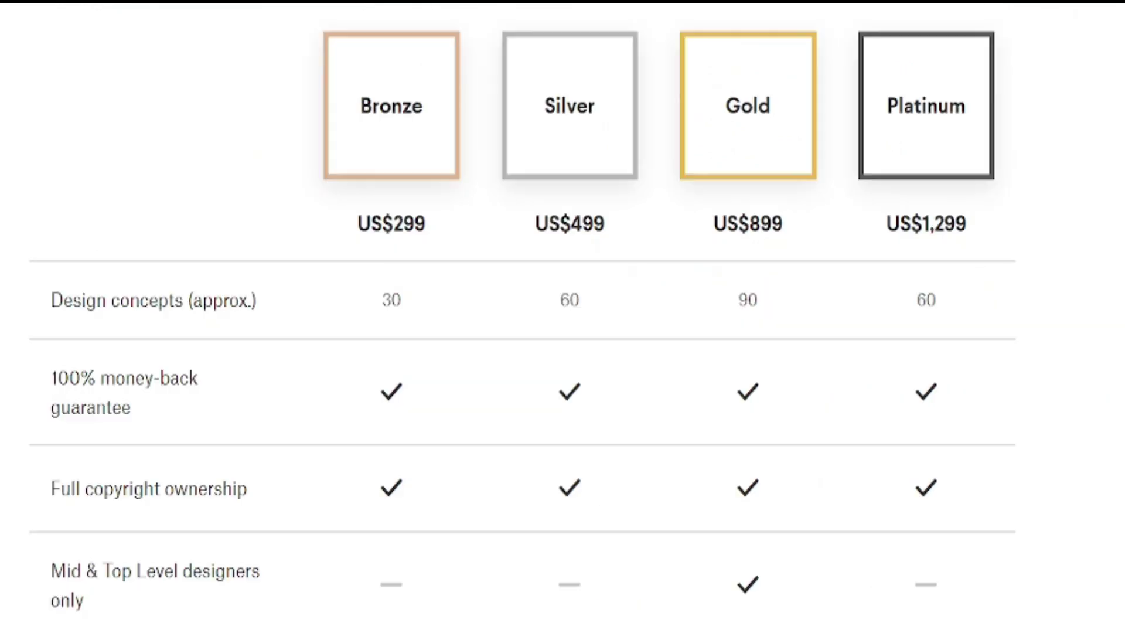
# Step: Compare the prices and design concepts of the Bronze, Silver, Gold and Platinum design packages
pyautogui.moveTo(361, 224); pyautogui.dragTo(455, 233)
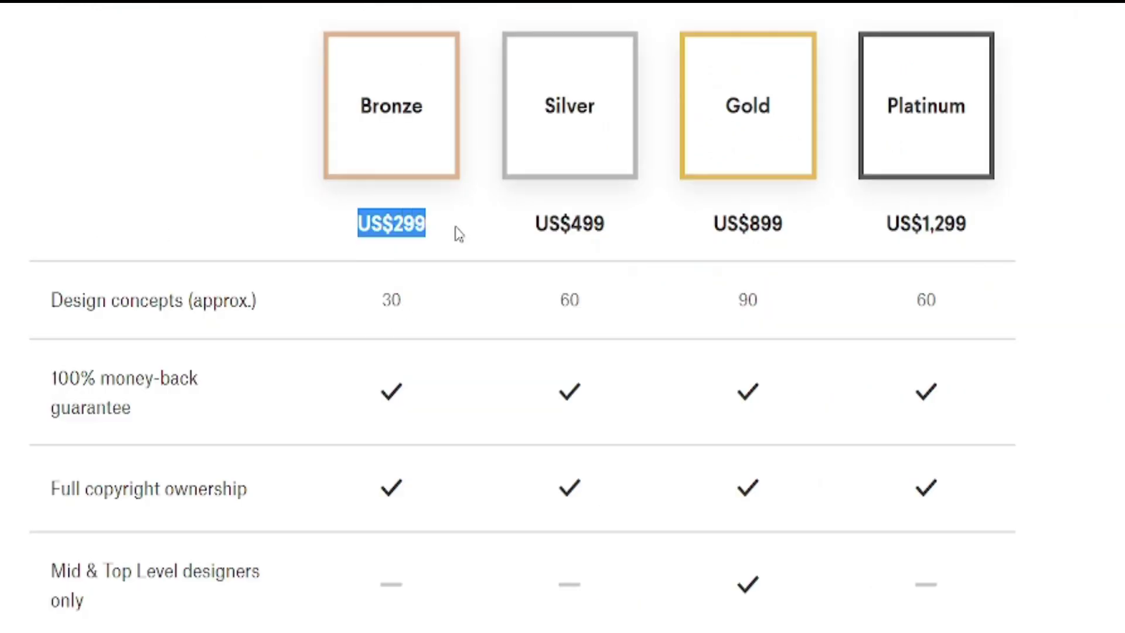
pyautogui.click(386, 303)
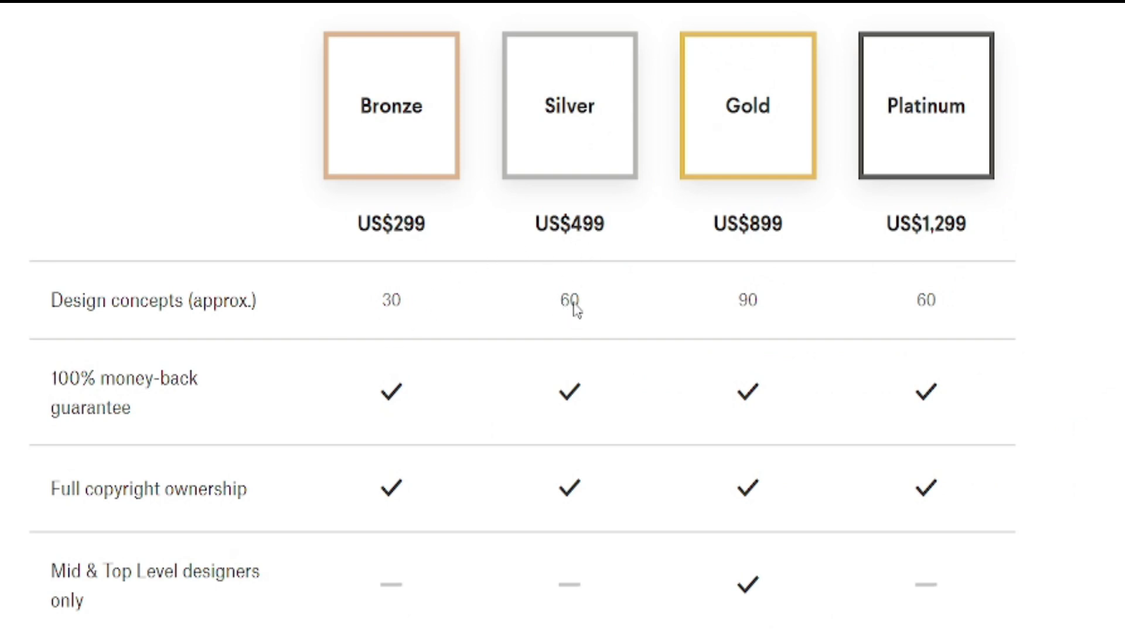
pyautogui.moveTo(613, 234); pyautogui.dragTo(519, 231)
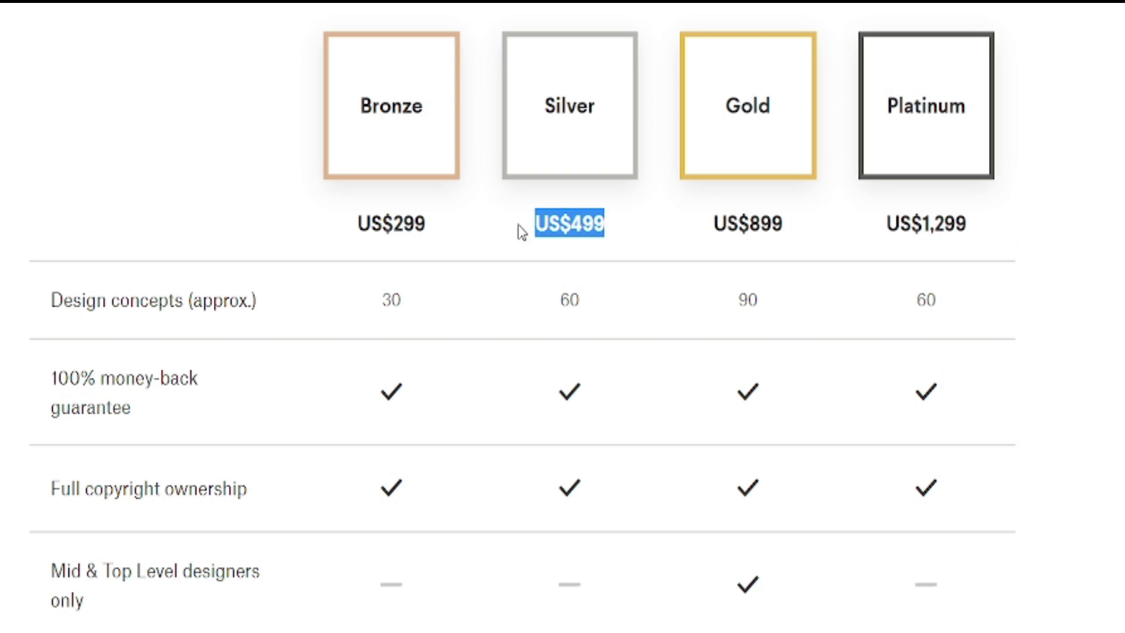
pyautogui.click(642, 237)
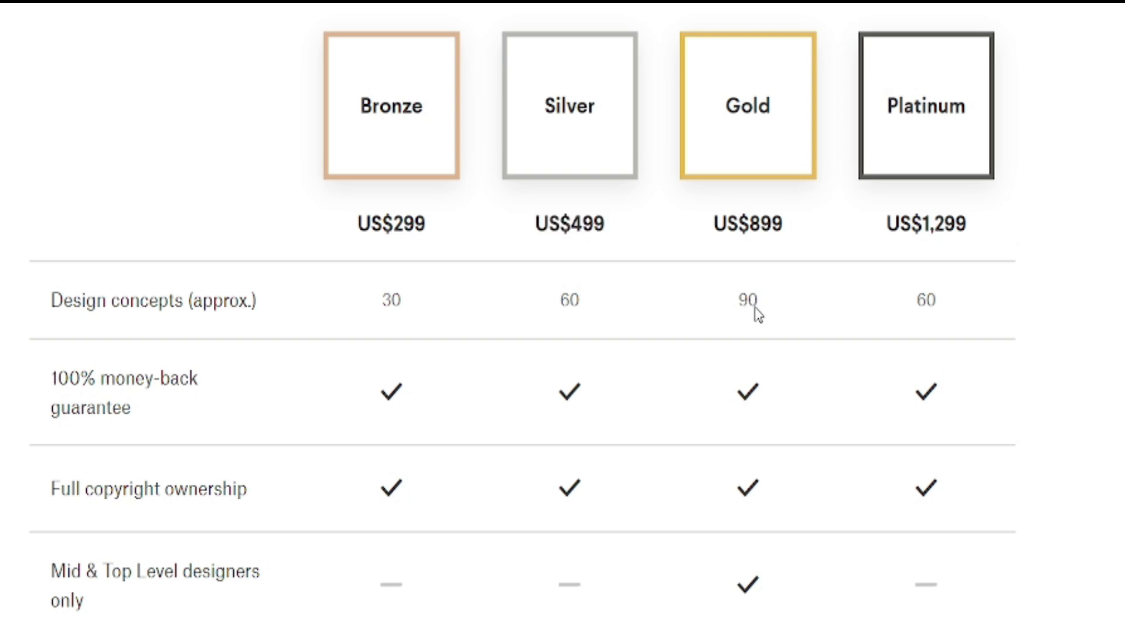
pyautogui.moveTo(792, 234); pyautogui.dragTo(686, 239)
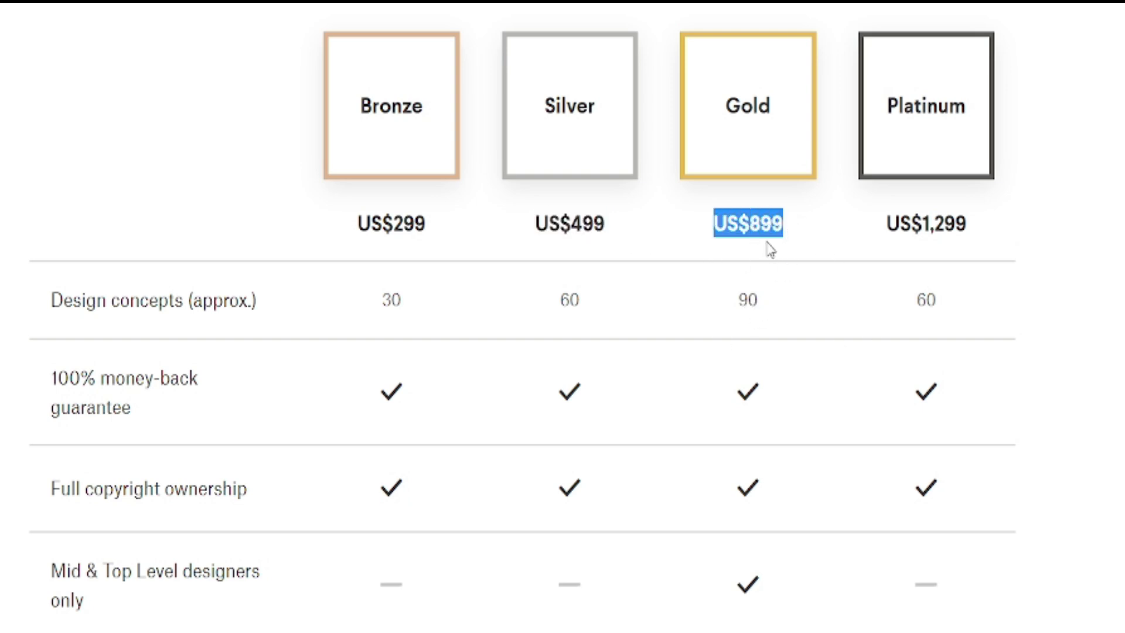
pyautogui.click(1031, 257)
pyautogui.moveTo(996, 235); pyautogui.dragTo(891, 233)
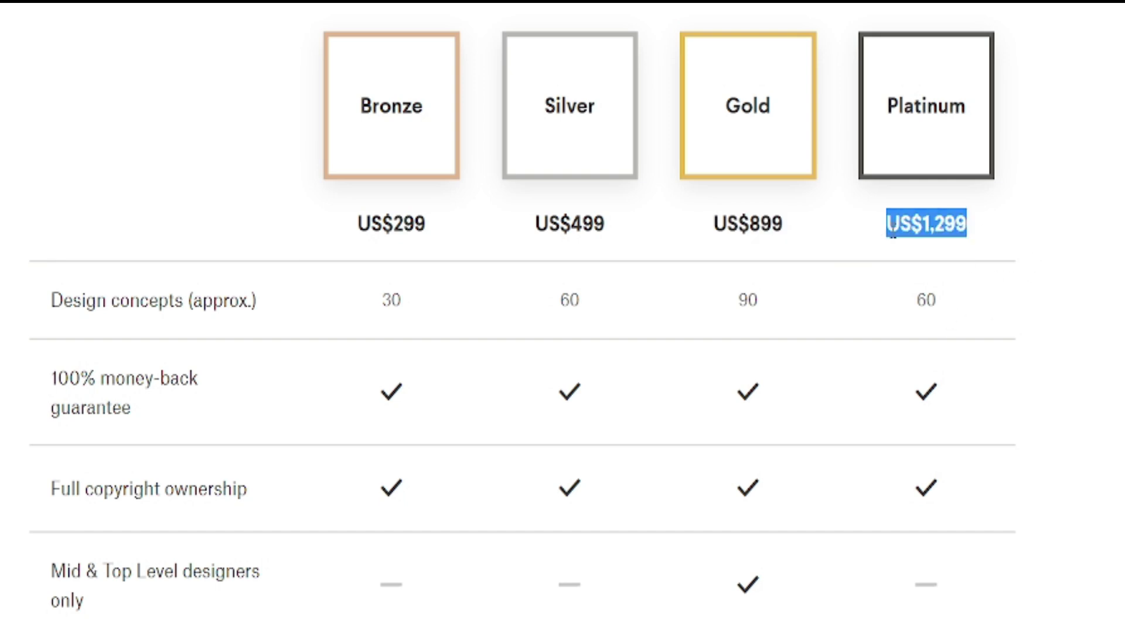
pyautogui.click(1028, 234)
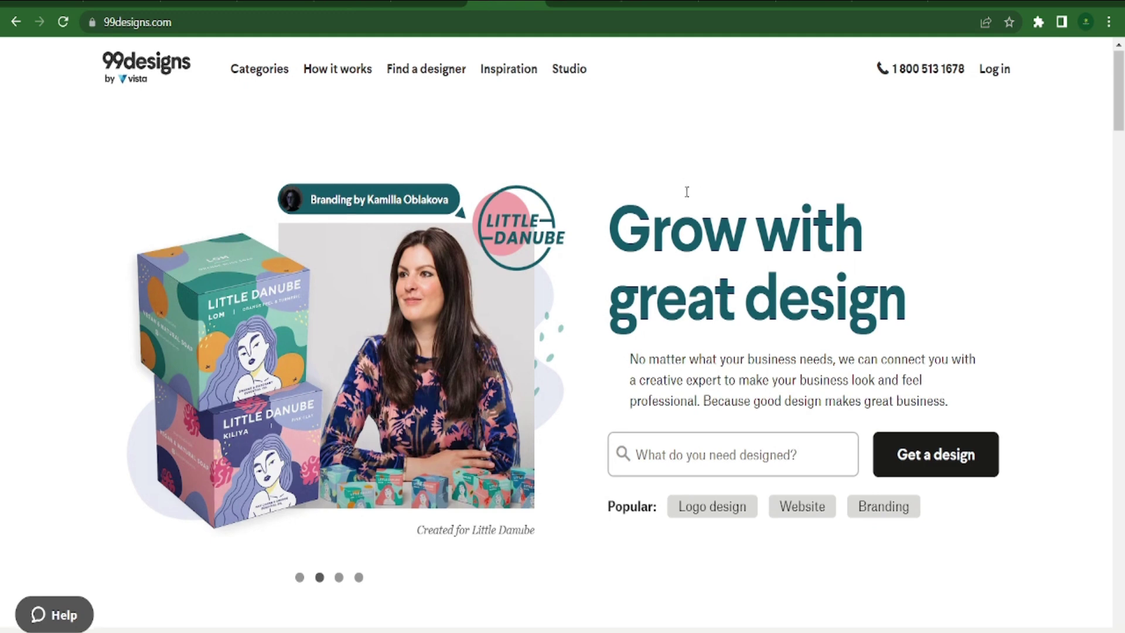
# Step: Look through the 99designs homepage down past the customer testimonials
pyautogui.scroll(-20, 622, 293)
pyautogui.scroll(-20, 619, 306)
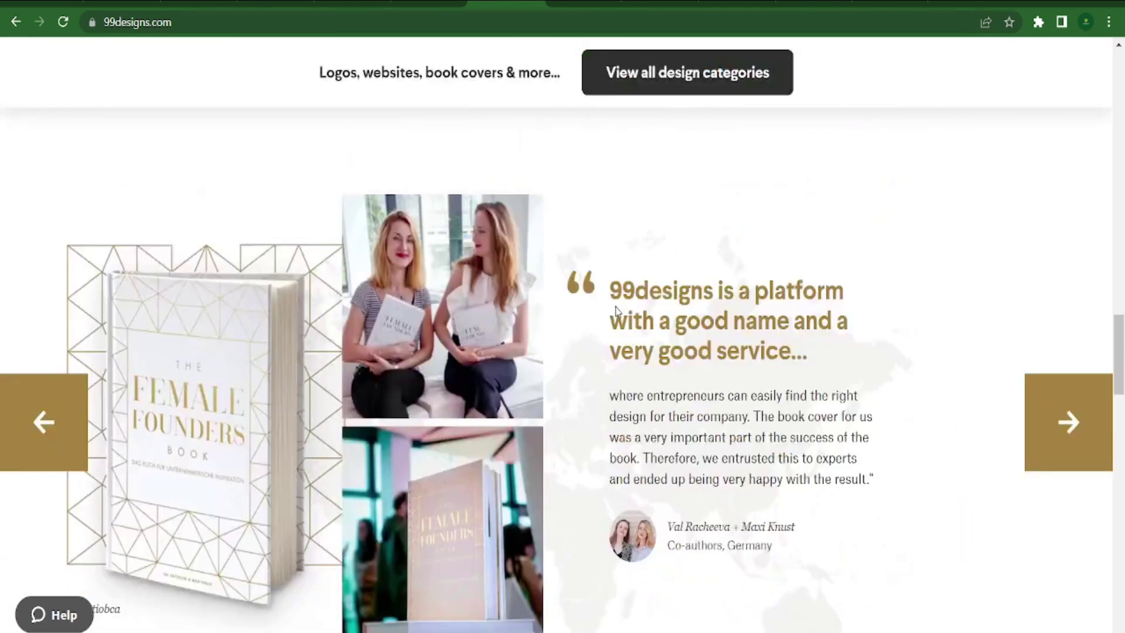
pyautogui.scroll(-4, 614, 316)
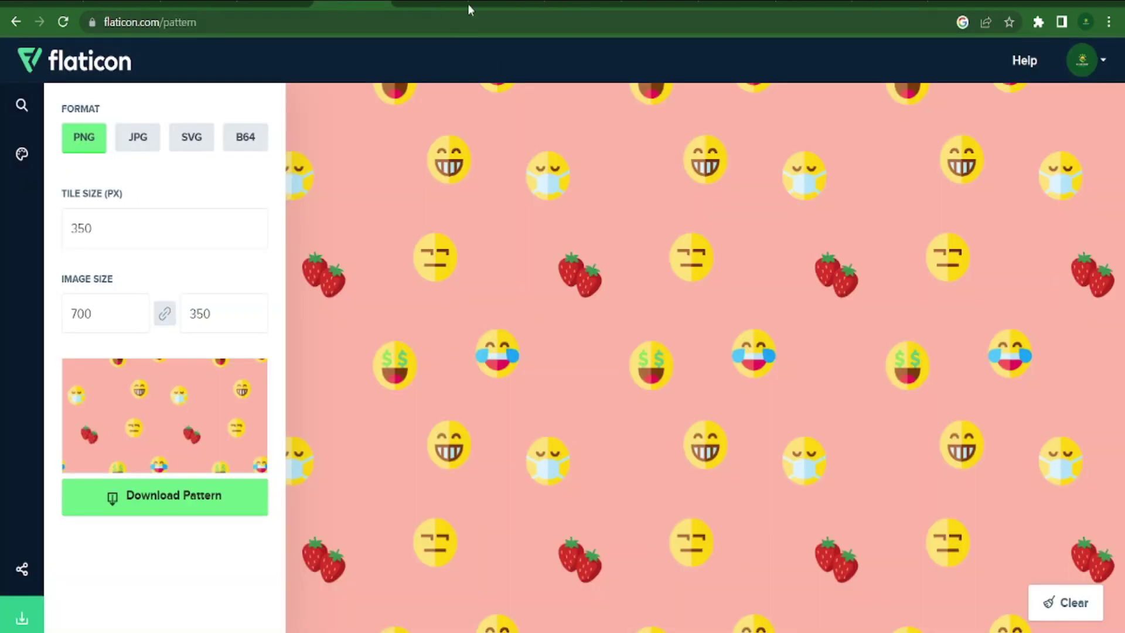
# Step: On Flaticon's pattern generator, generate three random patterns in a row and set the last one's background color to light green cfffc1
pyautogui.click(467, 4)
pyautogui.click(23, 105)
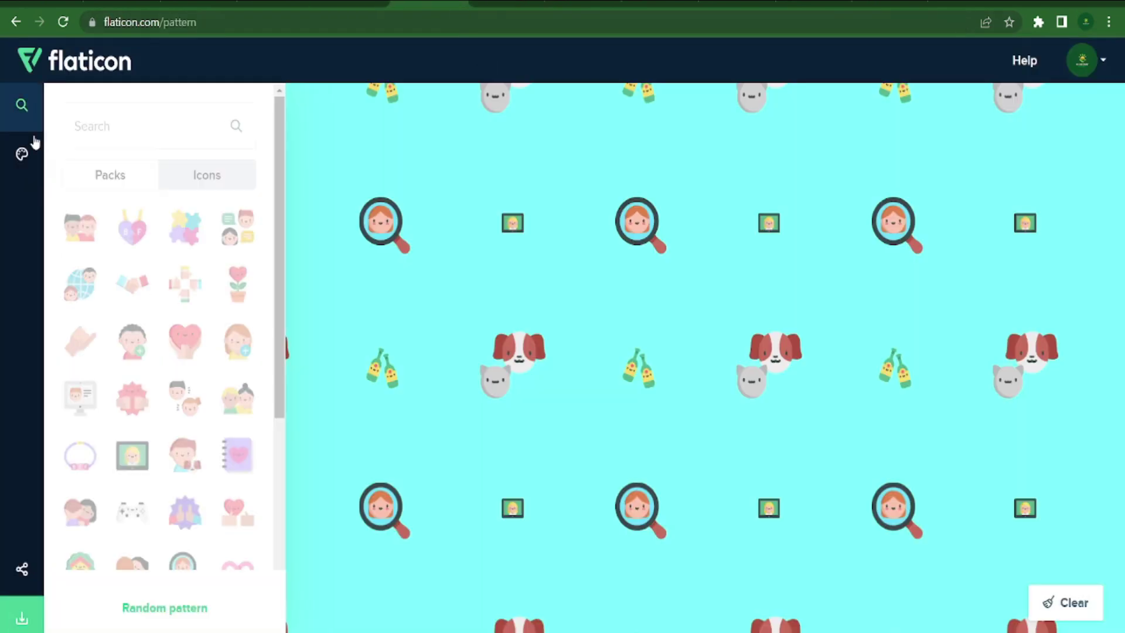
pyautogui.click(183, 614)
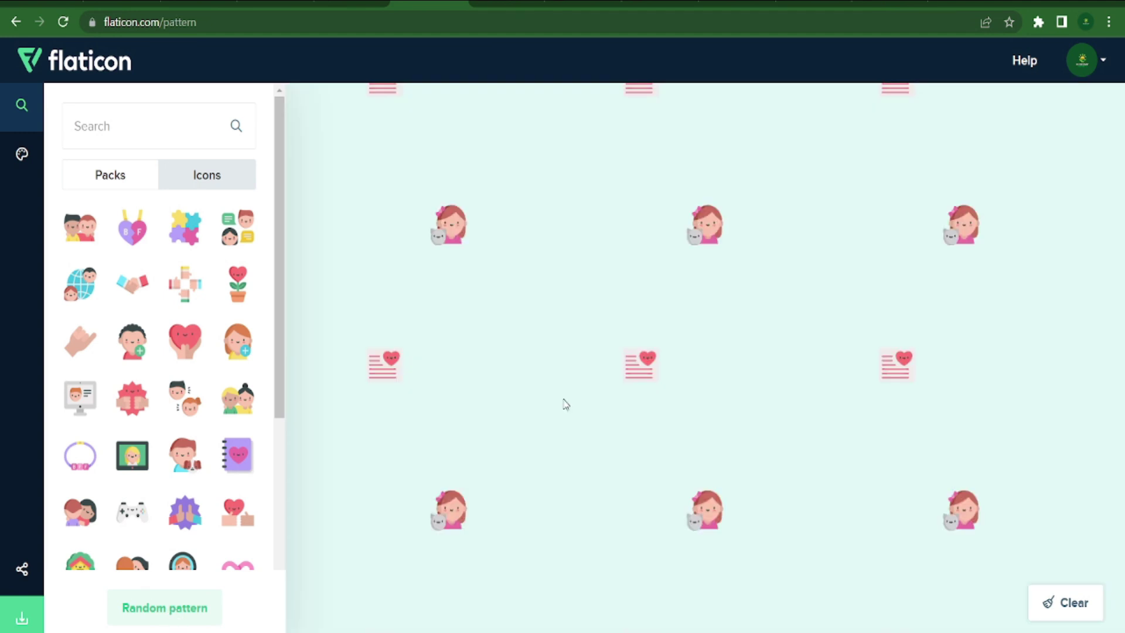
pyautogui.click(191, 615)
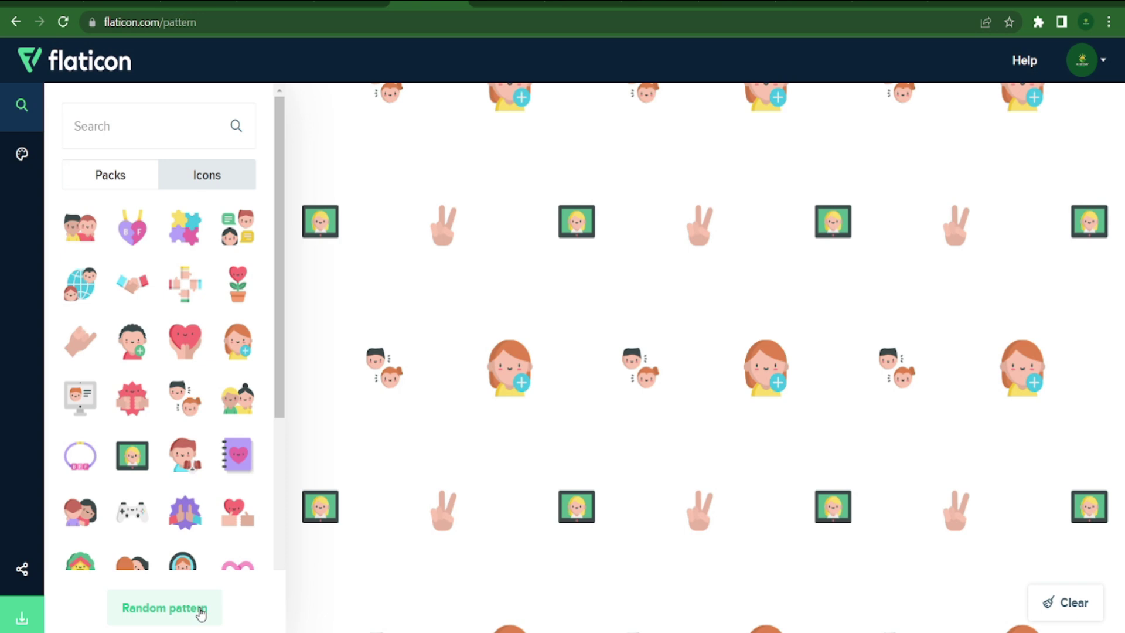
pyautogui.click(201, 614)
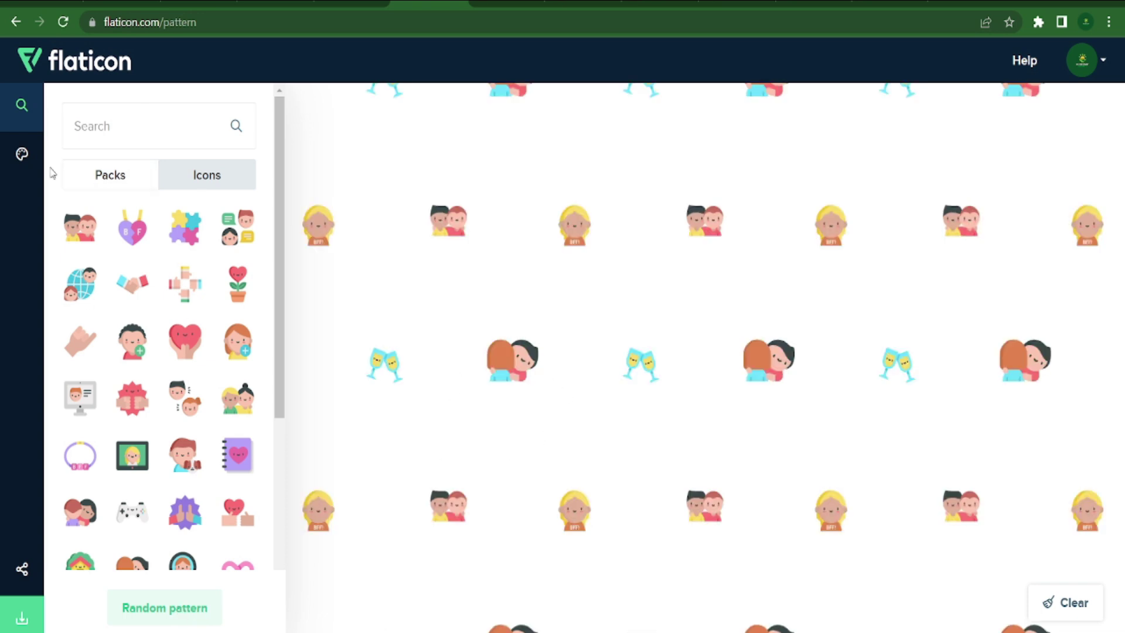
pyautogui.click(28, 166)
pyautogui.moveTo(149, 283)
pyautogui.mouseDown()
pyautogui.moveTo(148, 269)
pyautogui.moveTo(130, 273)
pyautogui.mouseUp()
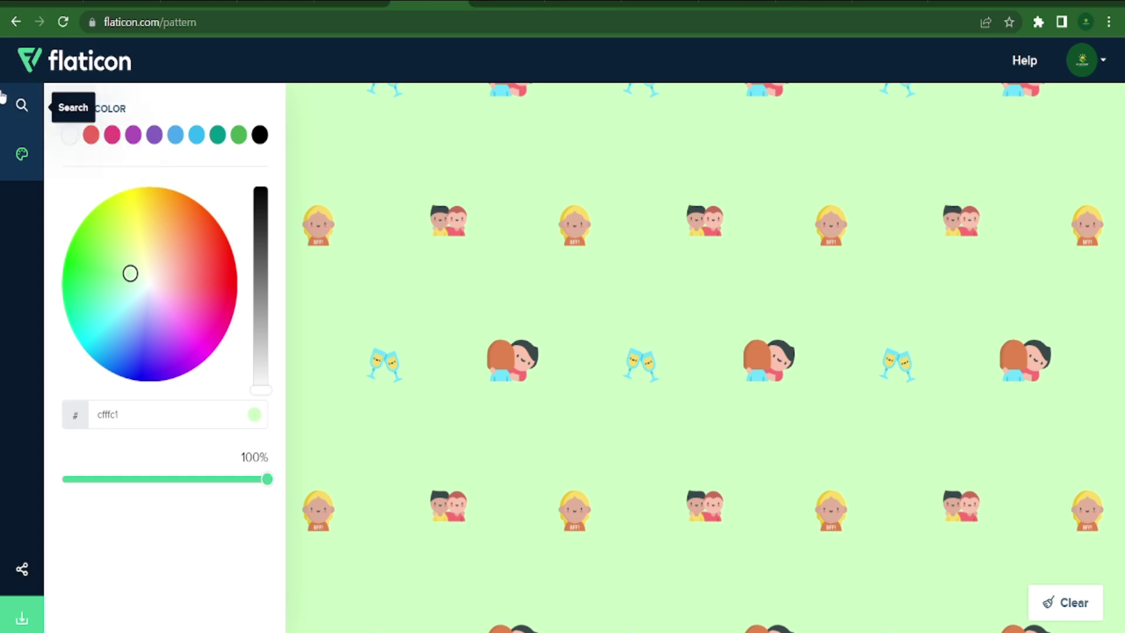
# Step: Generate two more random patterns and load the Emojis pack as the icon source
pyautogui.click(21, 105)
pyautogui.click(179, 616)
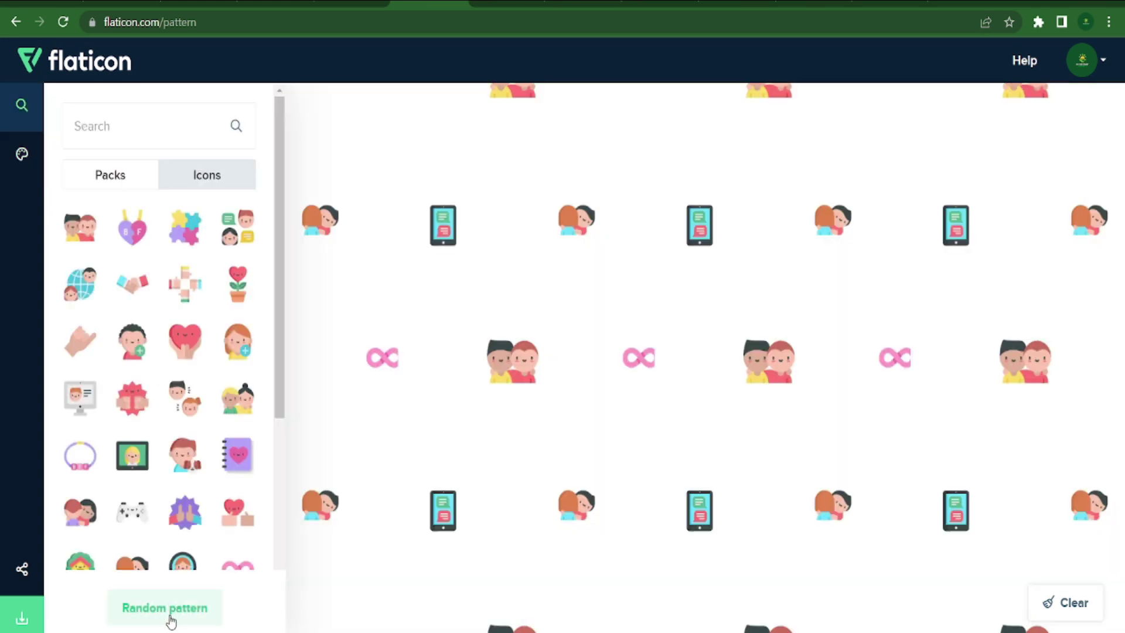
pyautogui.click(206, 612)
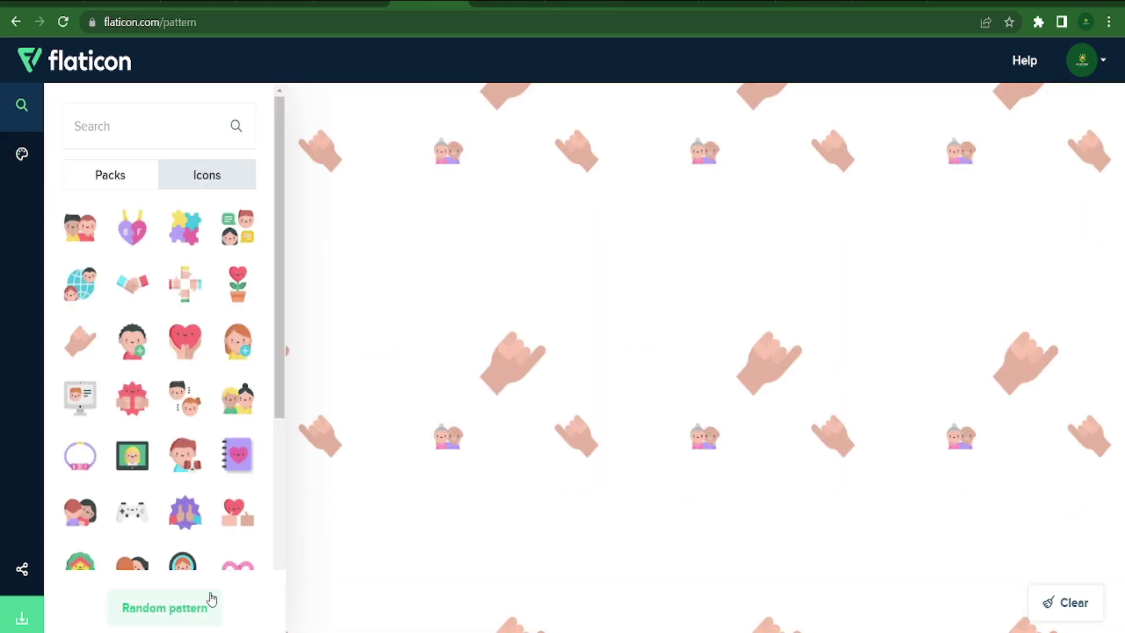
pyautogui.click(138, 176)
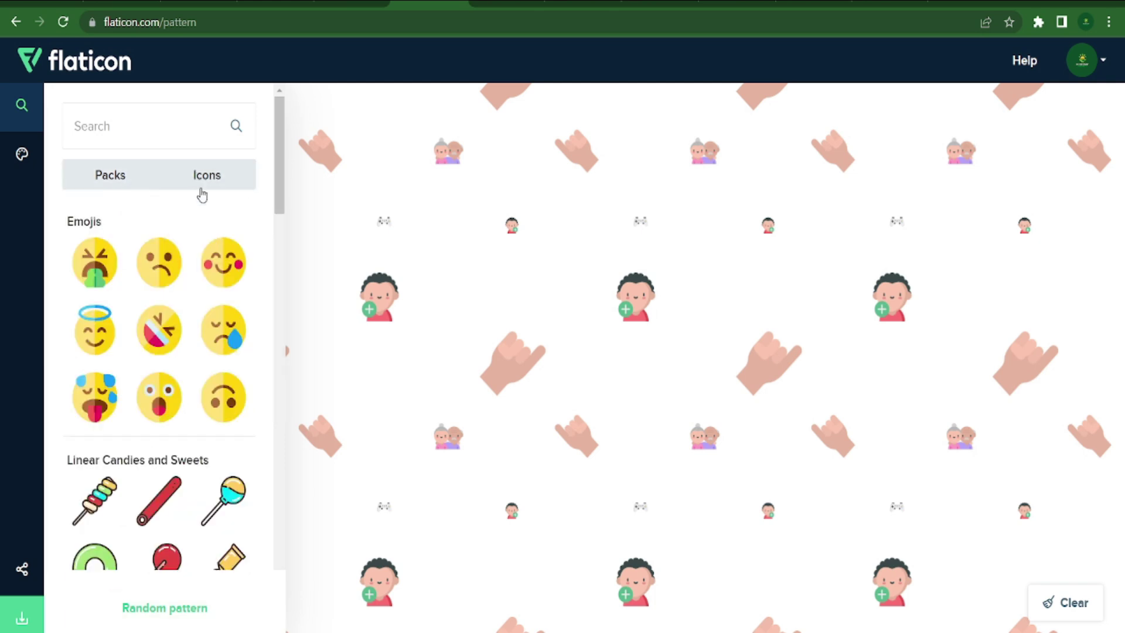
pyautogui.click(98, 268)
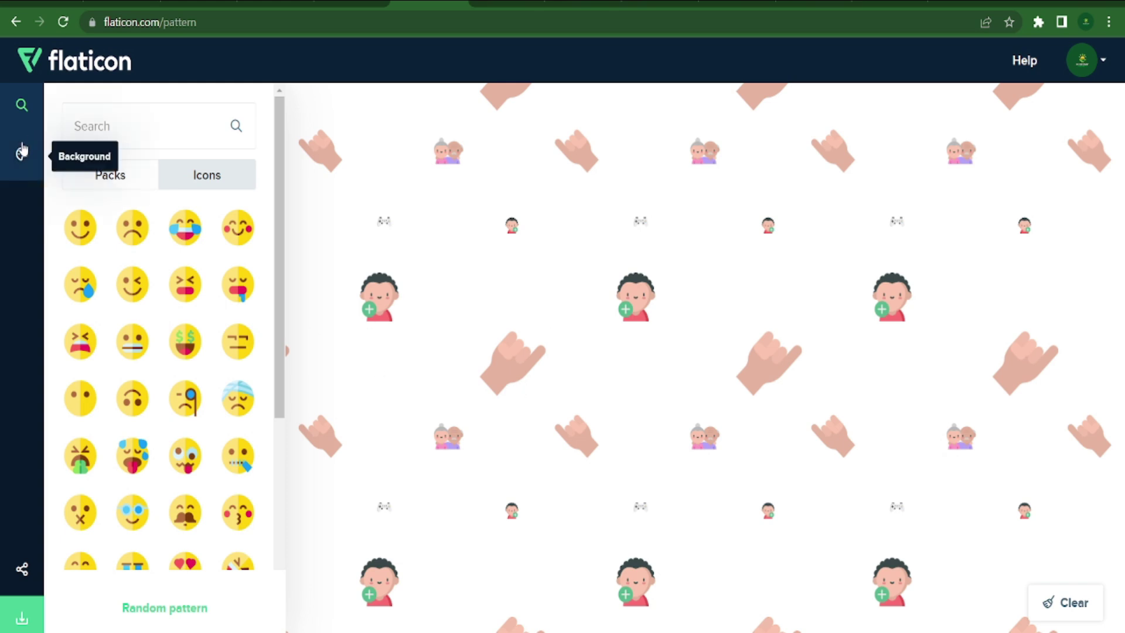
# Step: Switch to 99designs and start a freelance designer application from its Designers page
pyautogui.hotkey('ctrl', 'Tab')
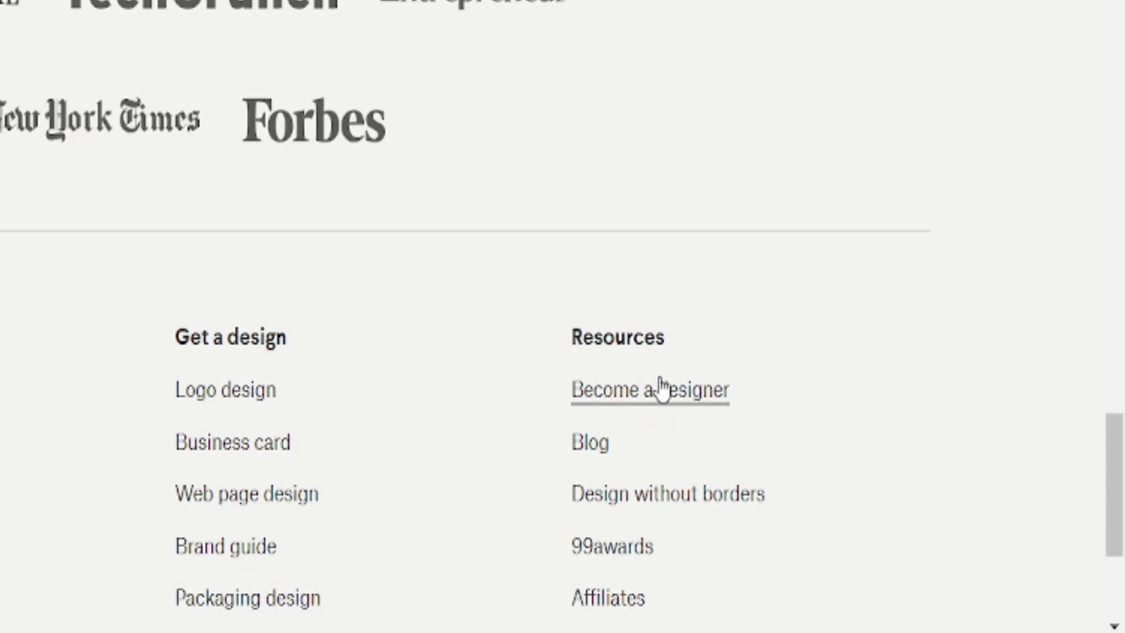
pyautogui.scroll(-5, 838, 444)
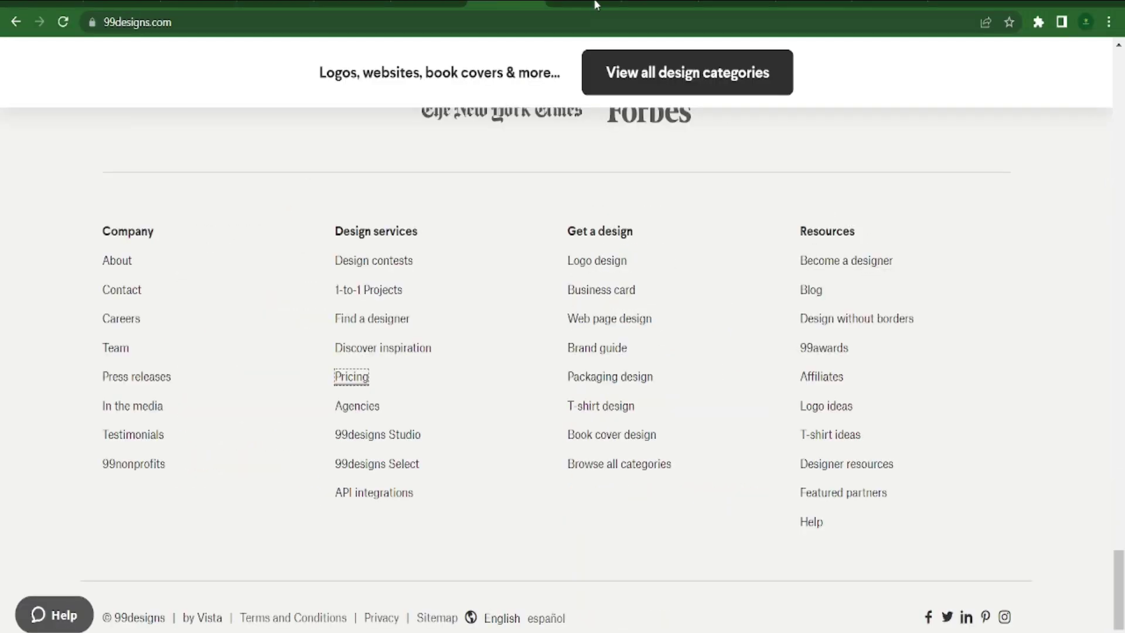
pyautogui.click(659, 2)
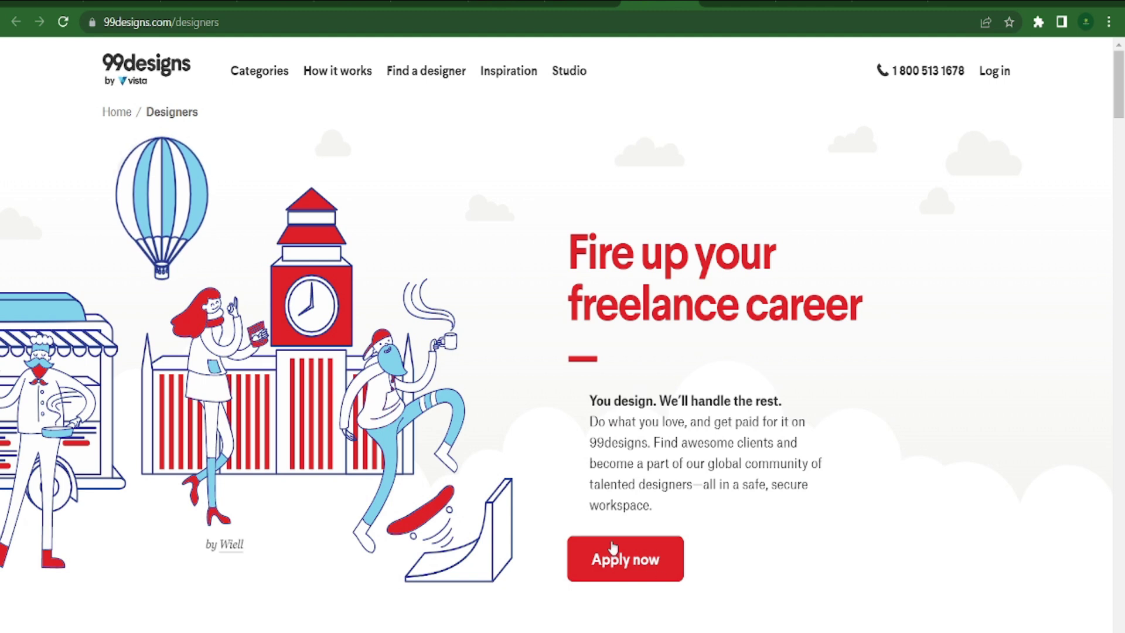
pyautogui.click(656, 554)
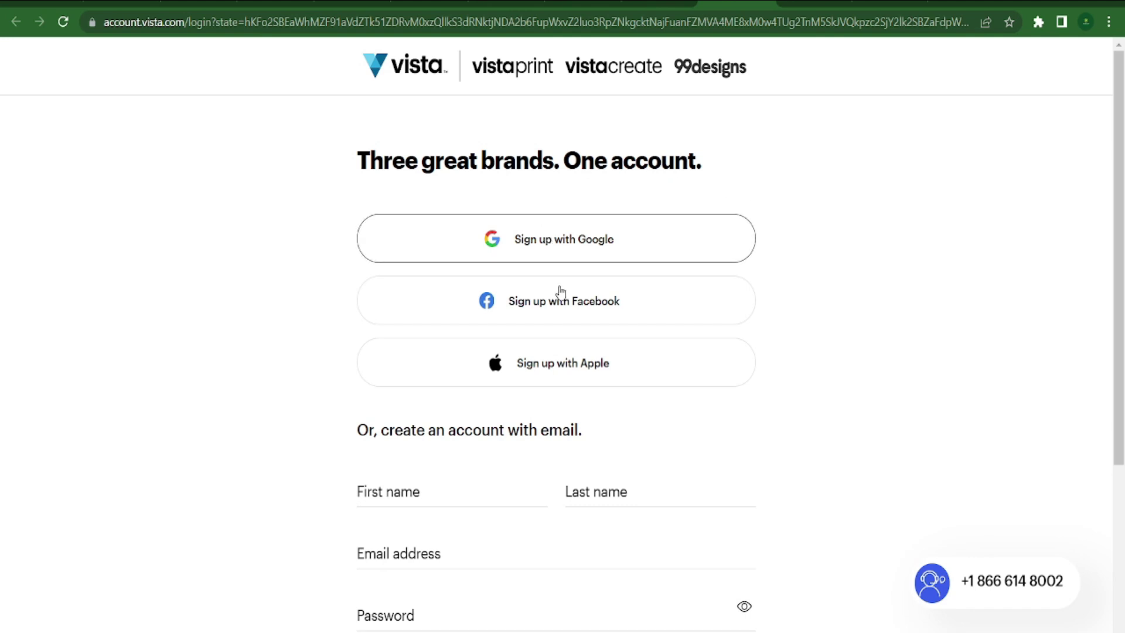
# Step: Review the Vista account sign-up page, including the social sign-up options, email registration fields and password requirements
pyautogui.scroll(-3, 535, 372)
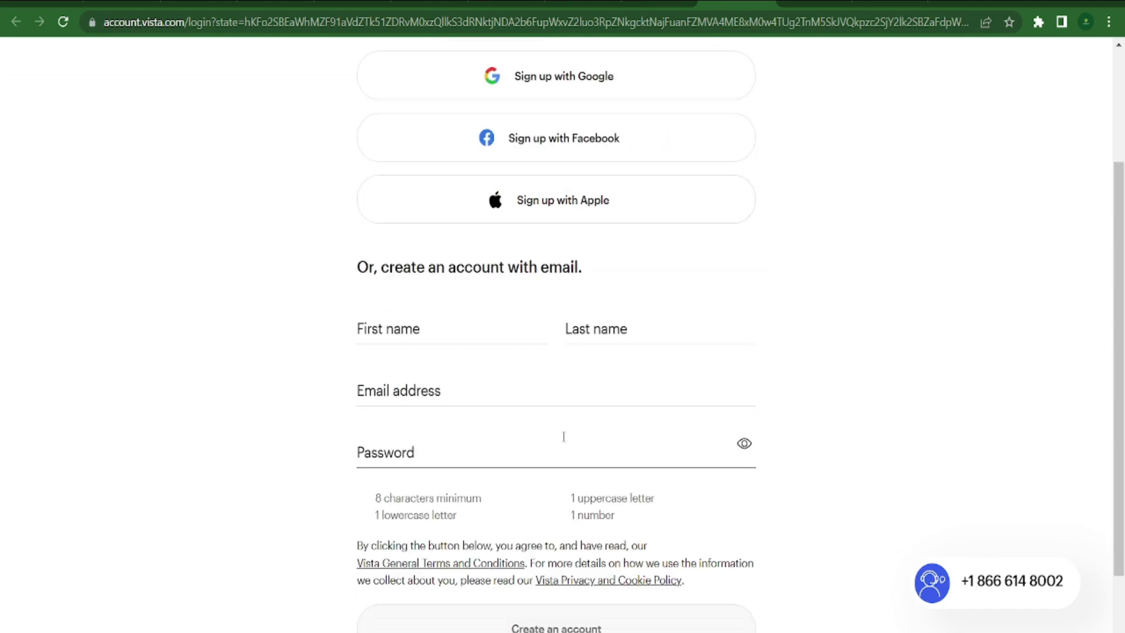
pyautogui.scroll(-2, 578, 402)
pyautogui.scroll(5, 630, 359)
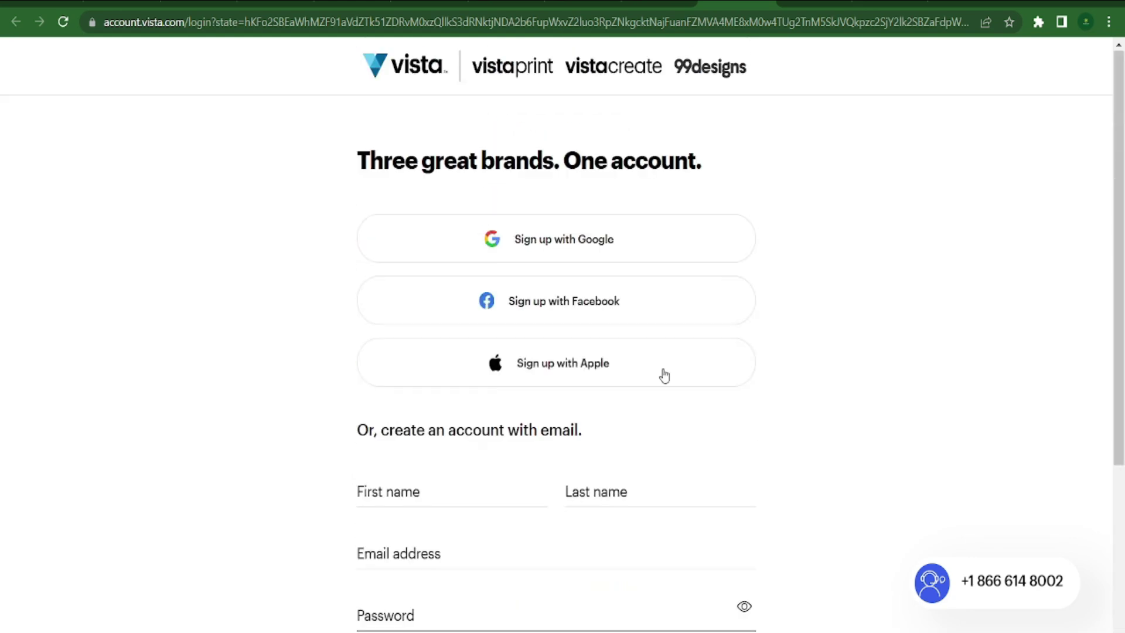
pyautogui.scroll(-4, 563, 251)
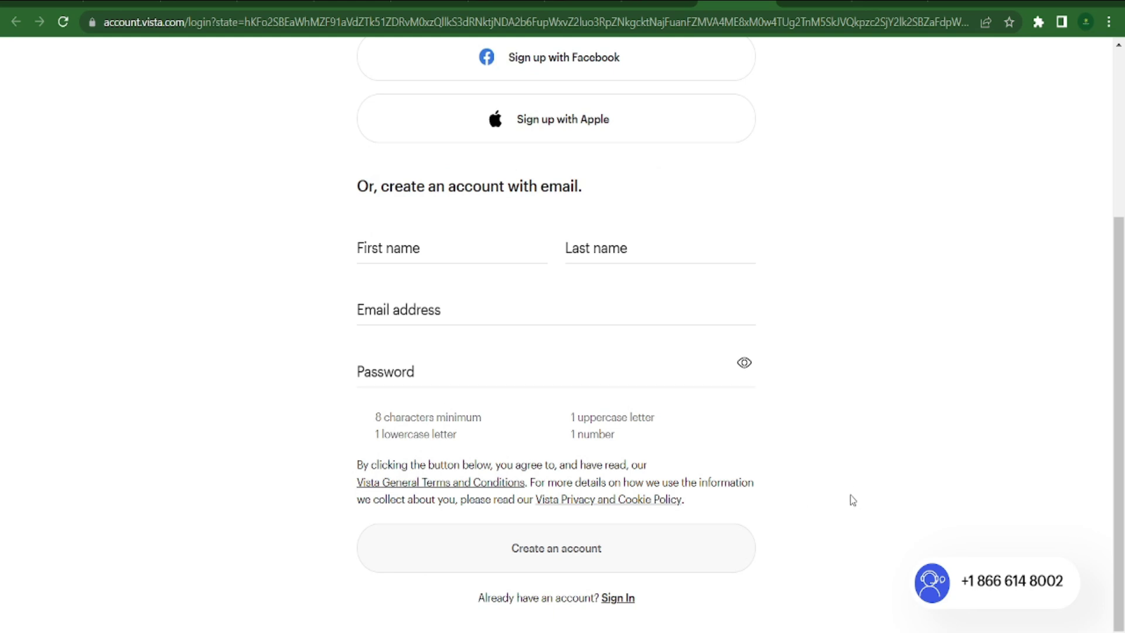
# Step: Return to the 99designs homepage and look back up from its footer links to the designer portfolio section
pyautogui.scroll(5, 627, 321)
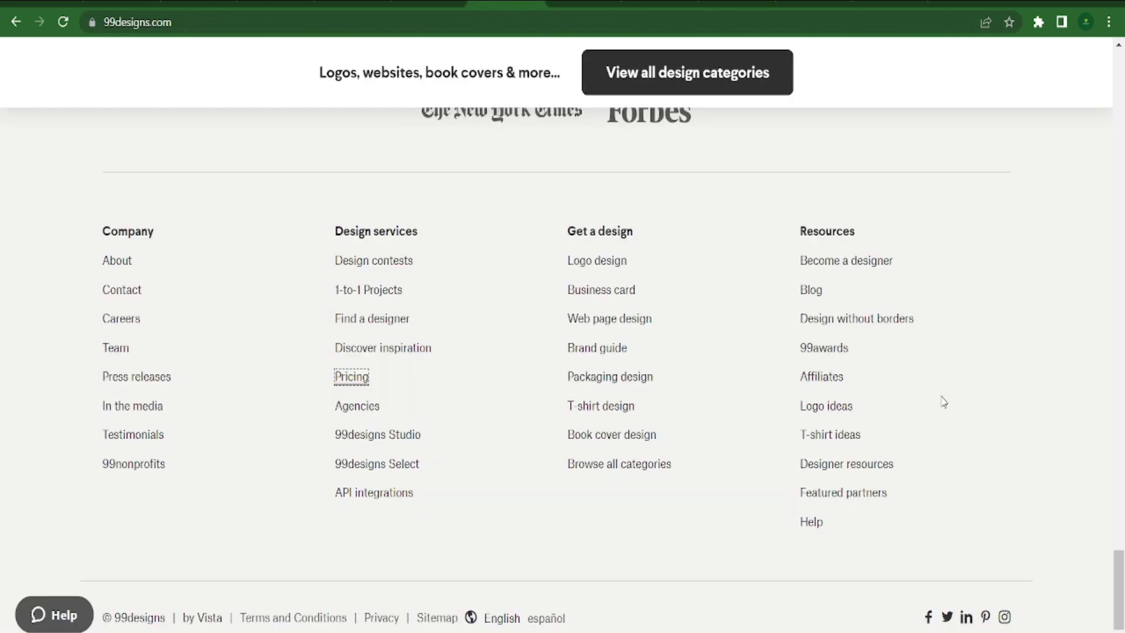
pyautogui.scroll(5, 941, 396)
pyautogui.scroll(20, 995, 311)
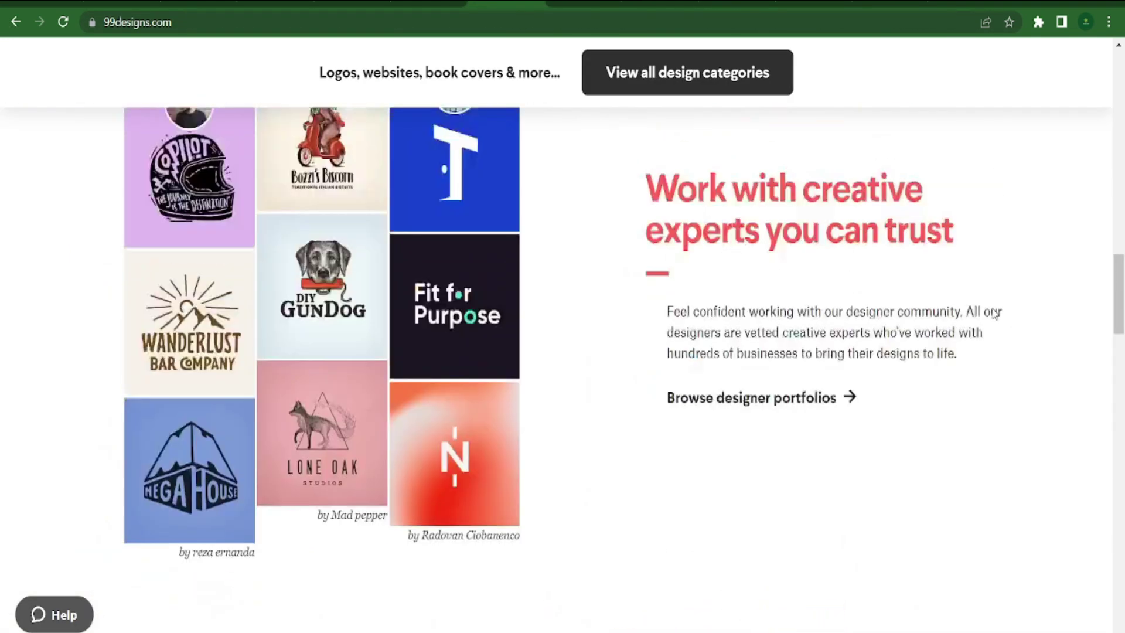
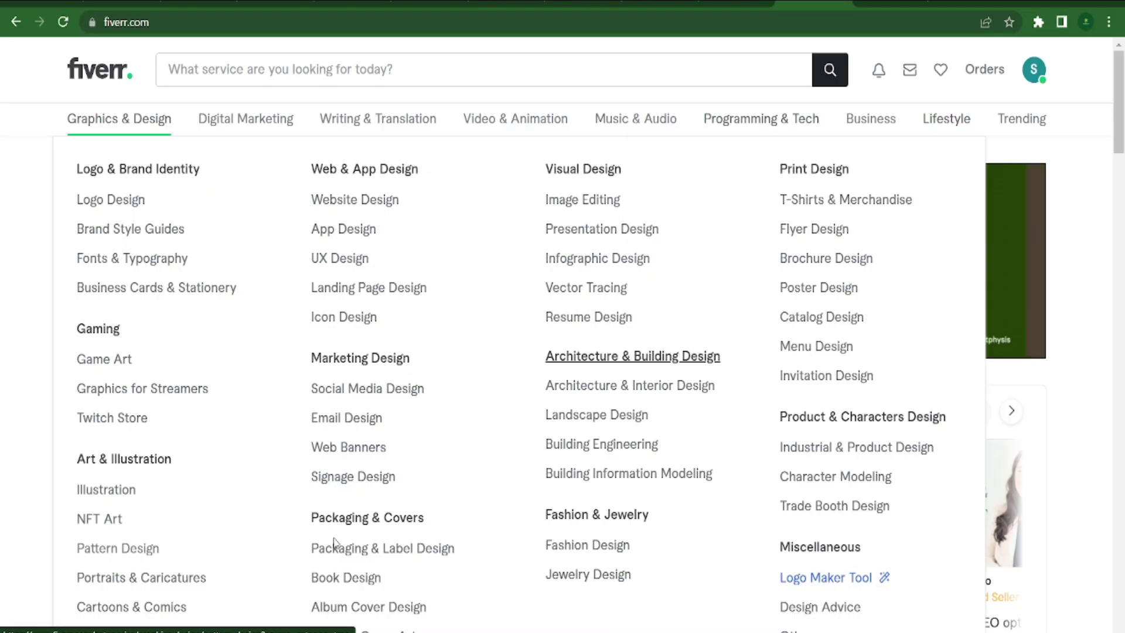
# Step: On Fiverr, open the Pattern Design category from Art & Illustration under Graphics & Design and check its heading
pyautogui.click(129, 551)
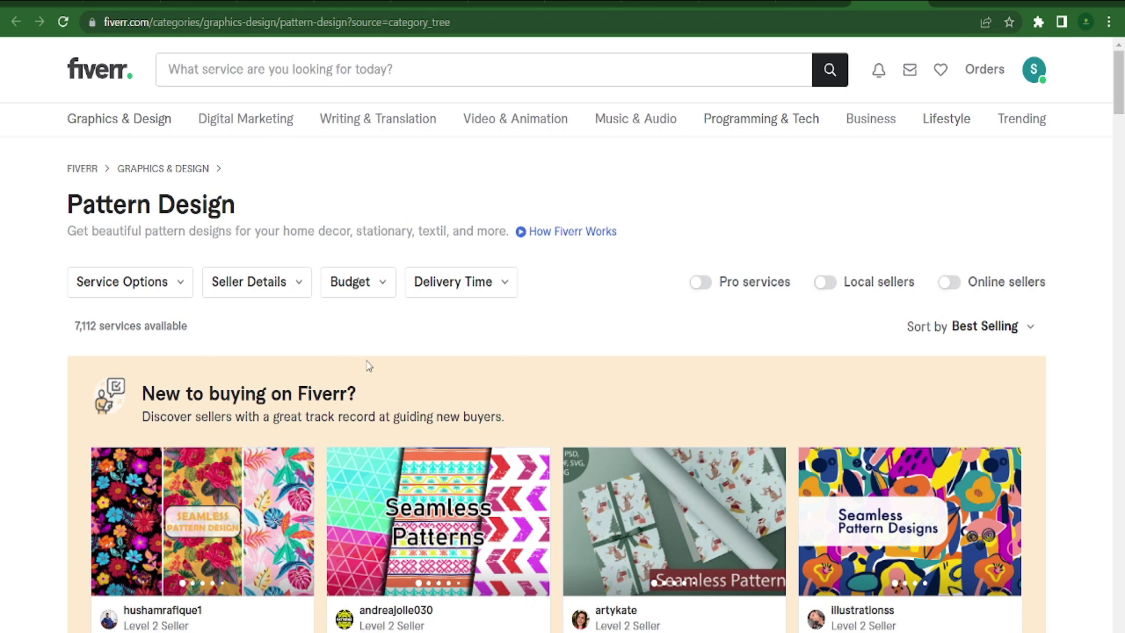
pyautogui.moveTo(59, 207); pyautogui.dragTo(272, 202)
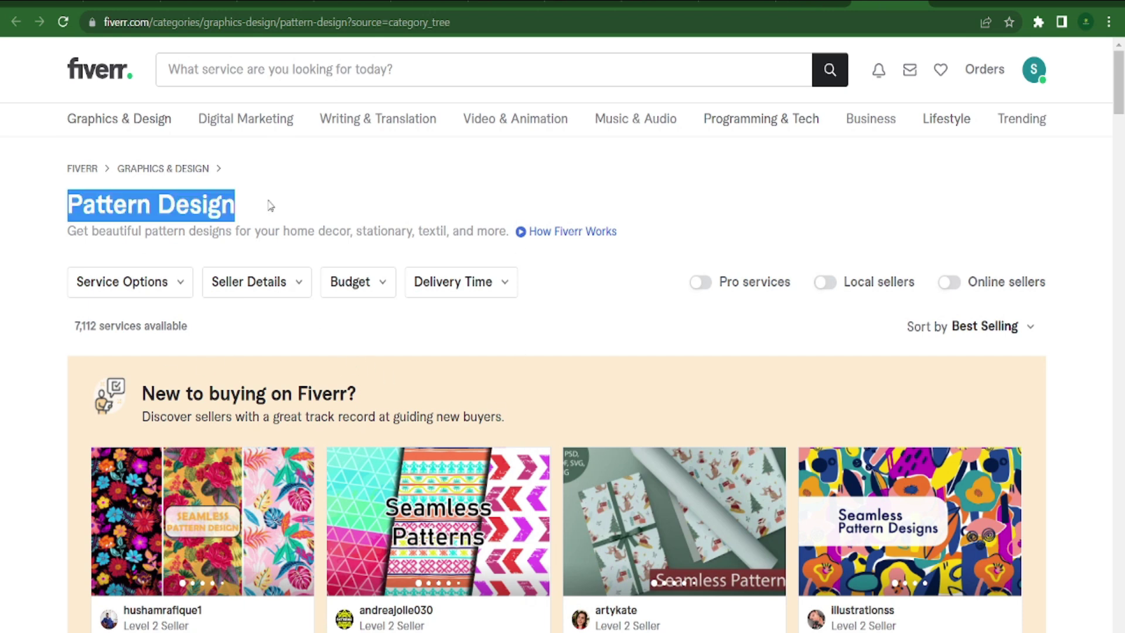
pyautogui.click(352, 206)
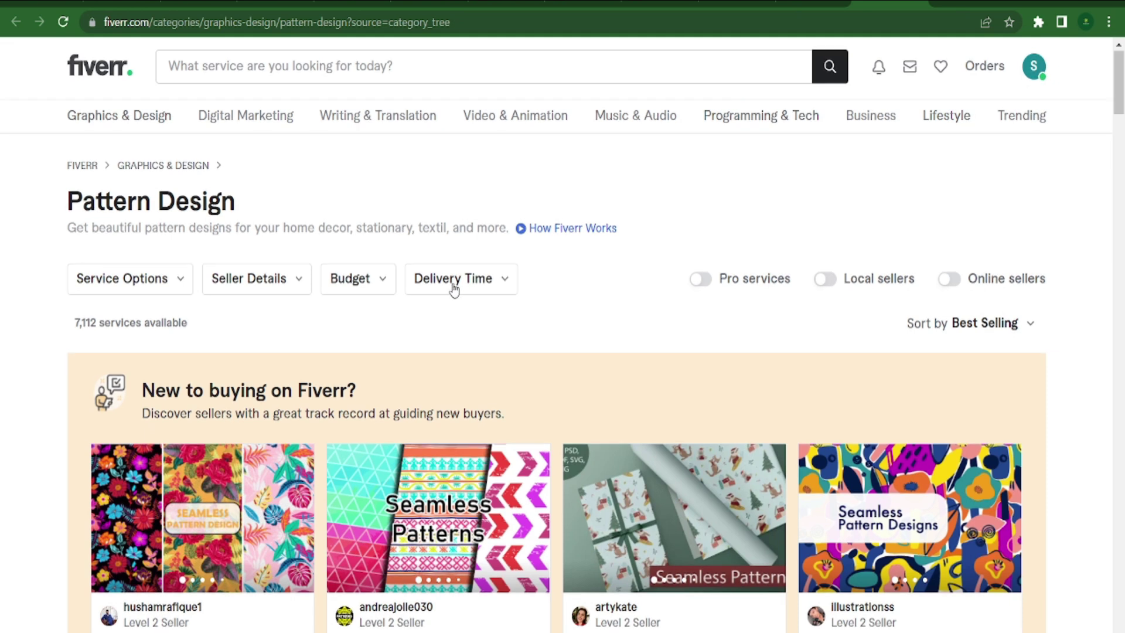
# Step: Browse the Pattern Design gigs, examining the pattern styles, seller levels, ratings and starting prices
pyautogui.scroll(-4, 455, 283)
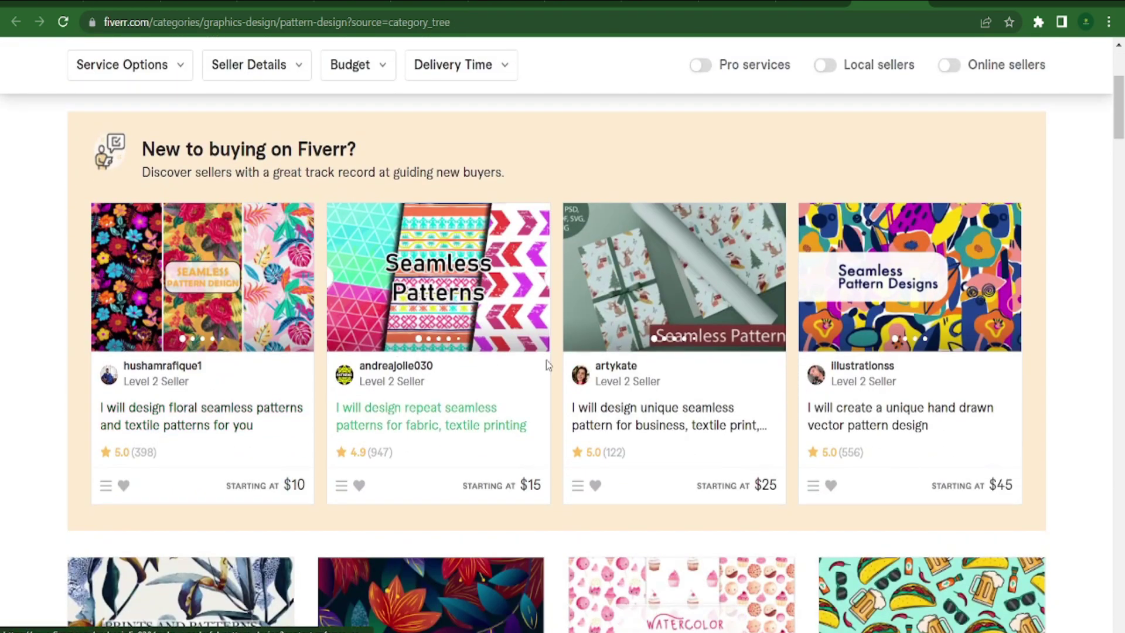
pyautogui.scroll(-3, 1037, 372)
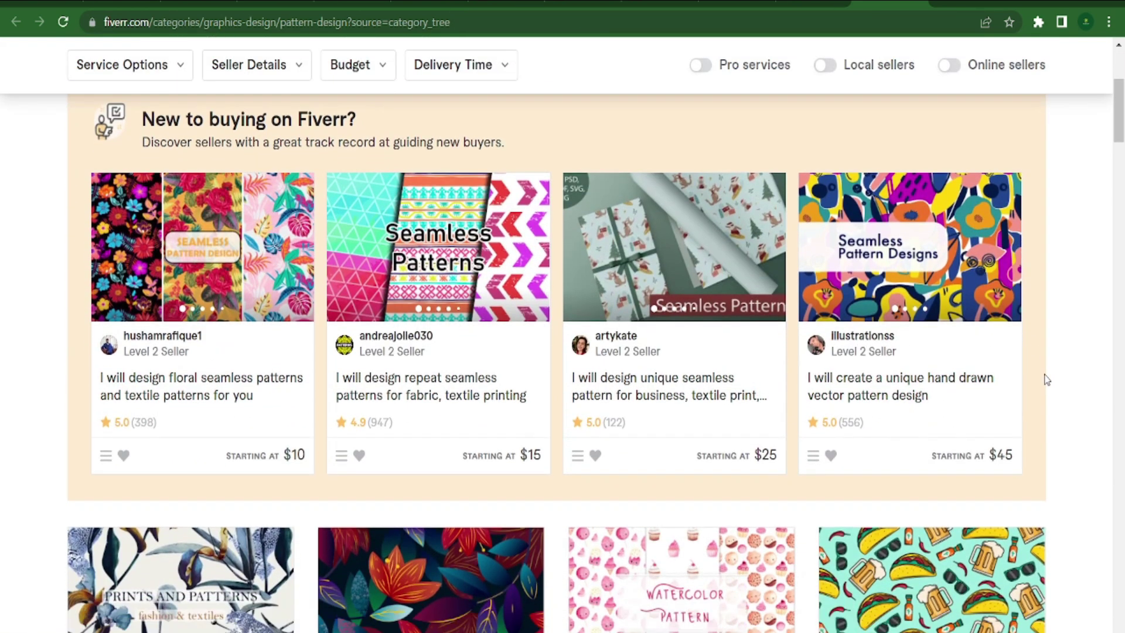
pyautogui.scroll(-4, 1046, 379)
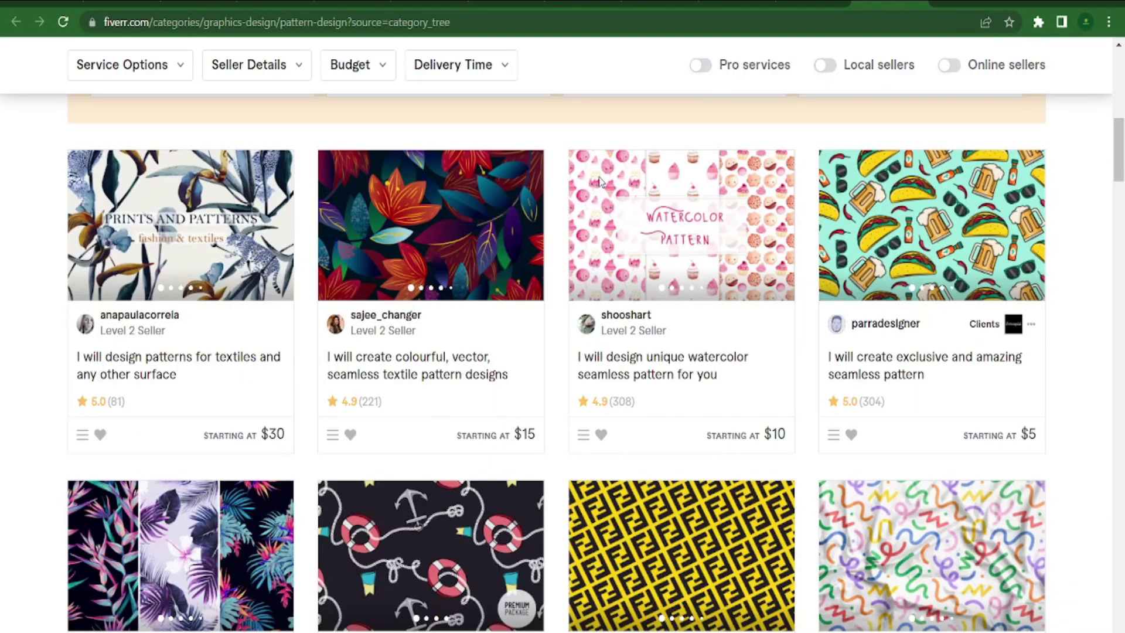
pyautogui.scroll(-3, 176, 469)
pyautogui.scroll(-5, 753, 474)
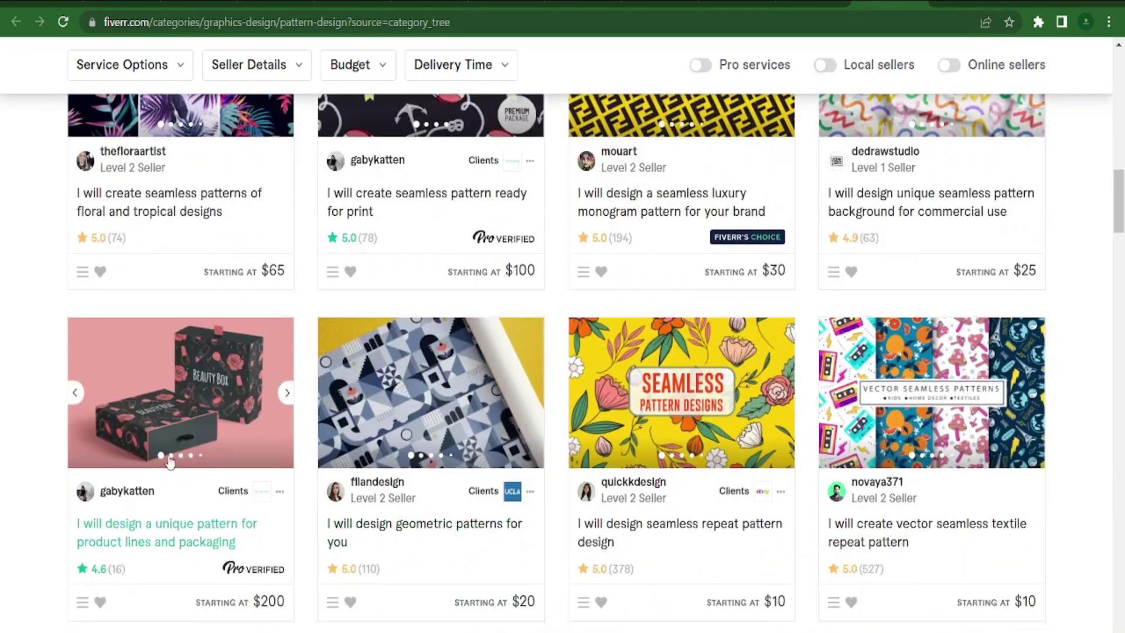
pyautogui.scroll(-5, 247, 439)
pyautogui.scroll(-3, 965, 518)
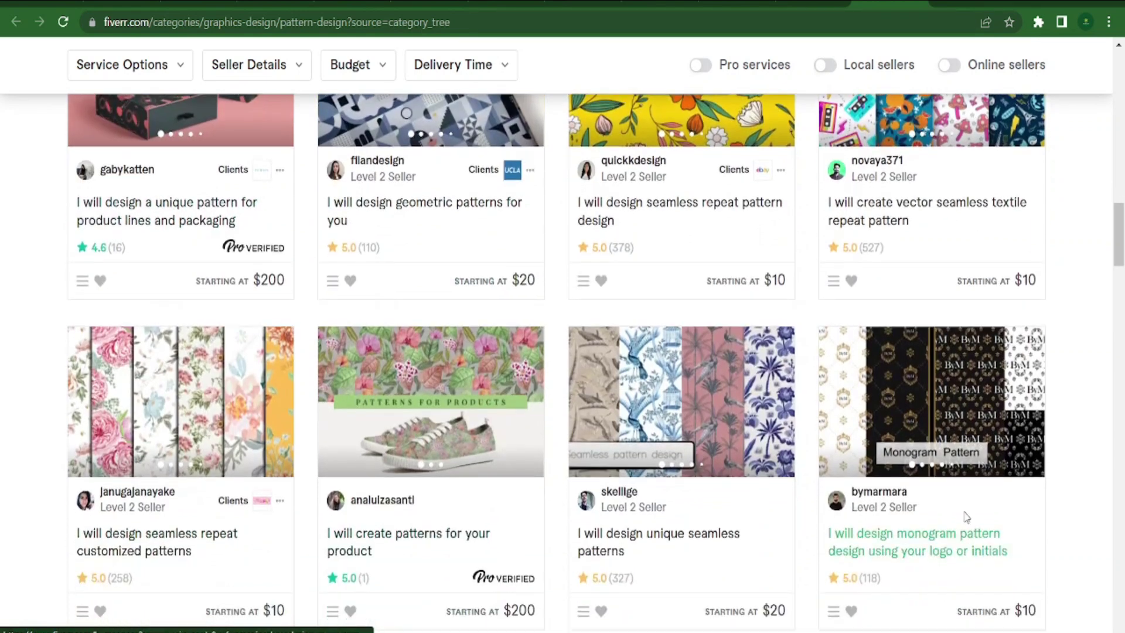
pyautogui.scroll(2, 1031, 525)
pyautogui.scroll(15, 995, 521)
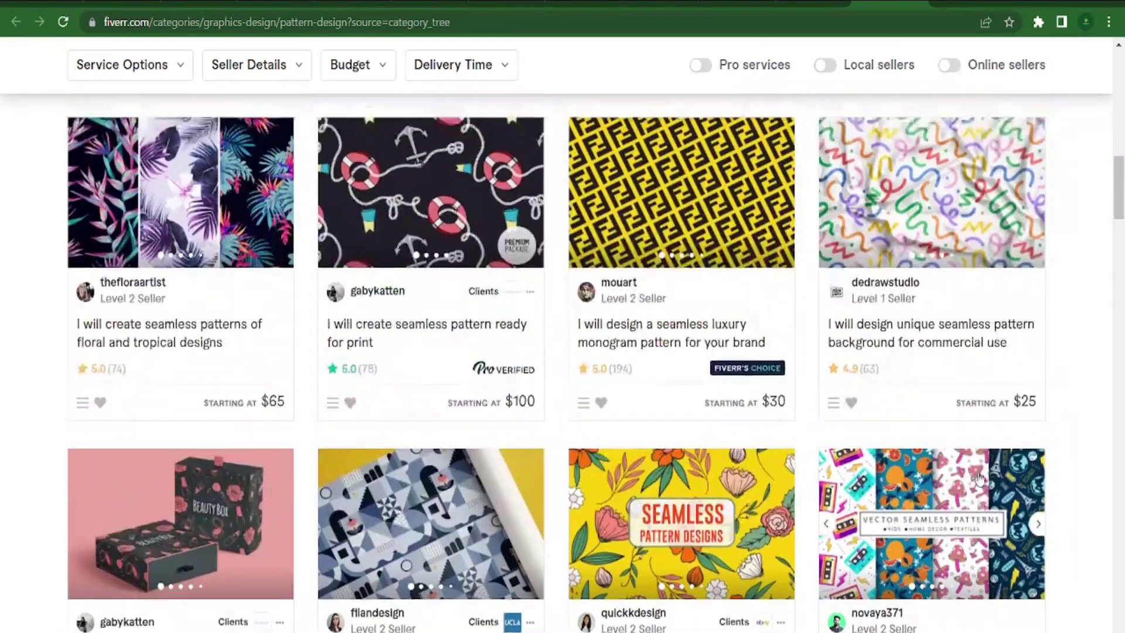
pyautogui.scroll(1, 150, 262)
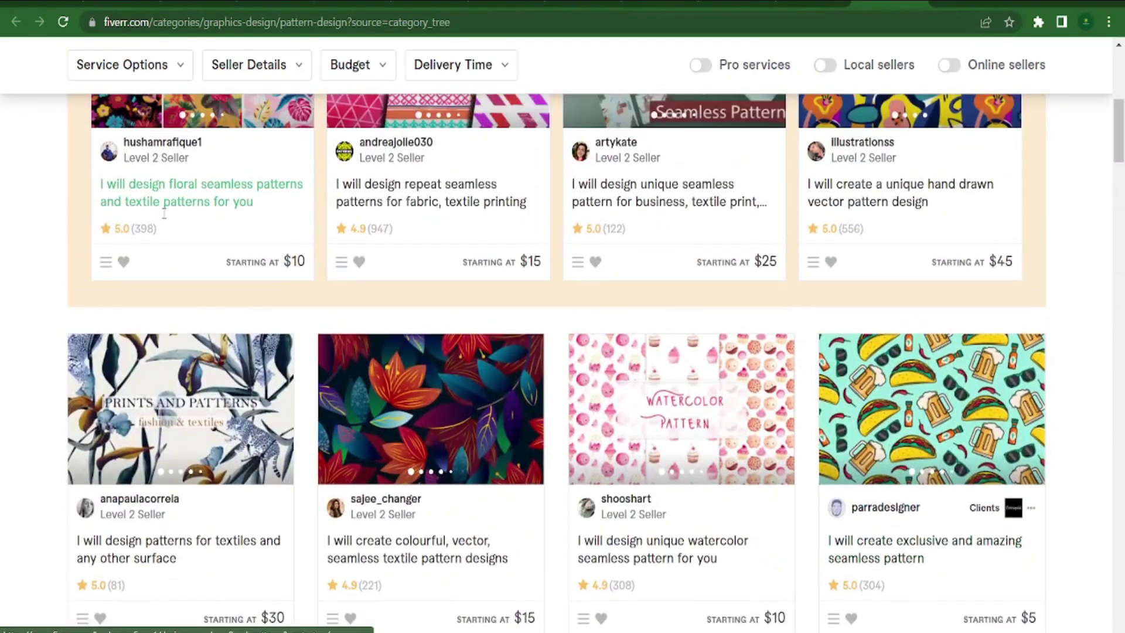
# Step: Compare the review counts and starting prices of the featured pattern gigs with those of the gigs further down the category
pyautogui.scroll(-1, 215, 290)
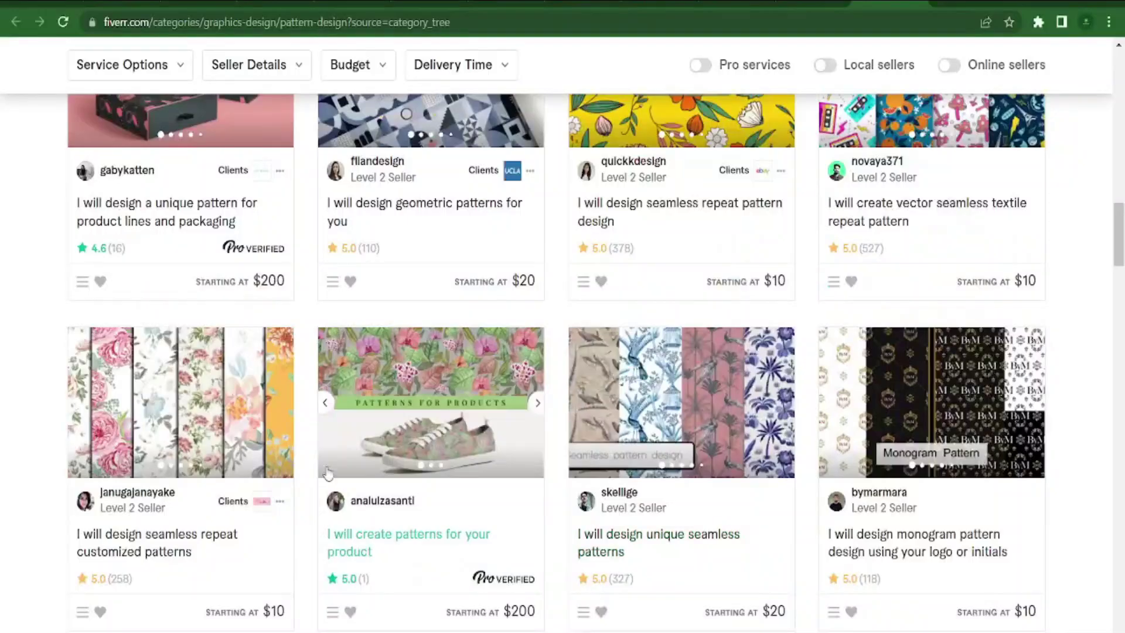
pyautogui.scroll(-3, 328, 473)
pyautogui.scroll(10, 402, 350)
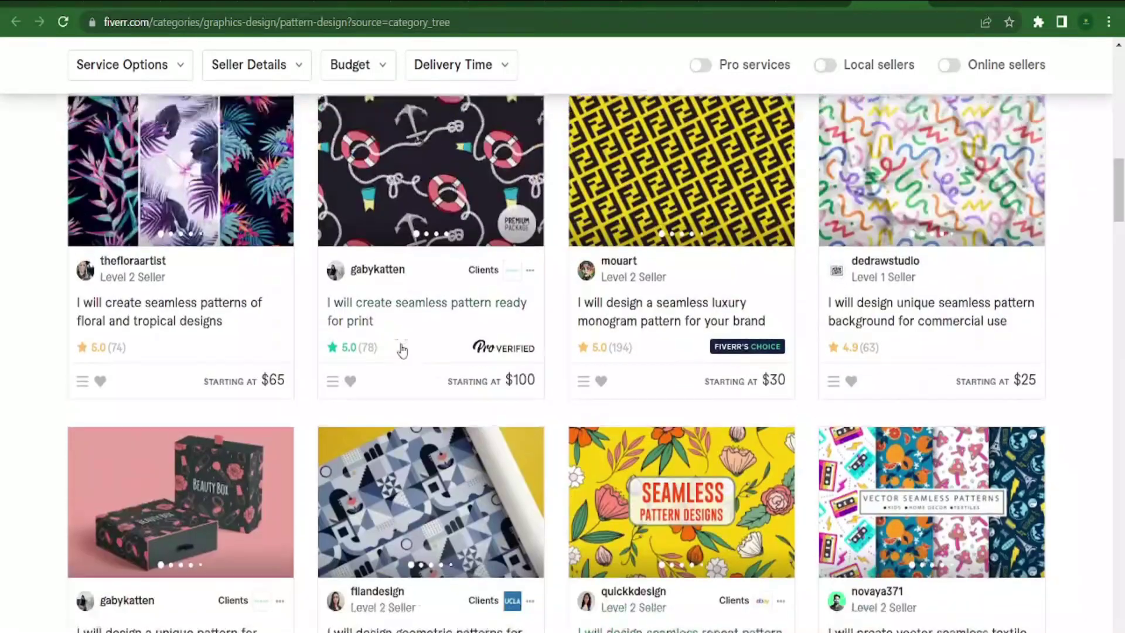
pyautogui.scroll(10, 402, 349)
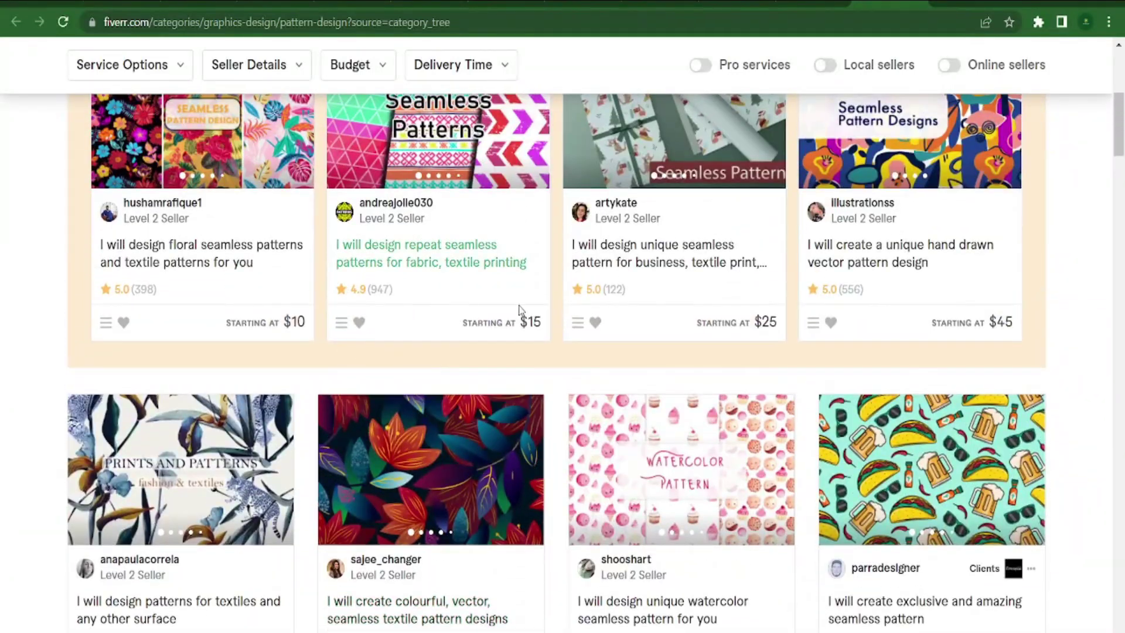
pyautogui.scroll(-1, 193, 555)
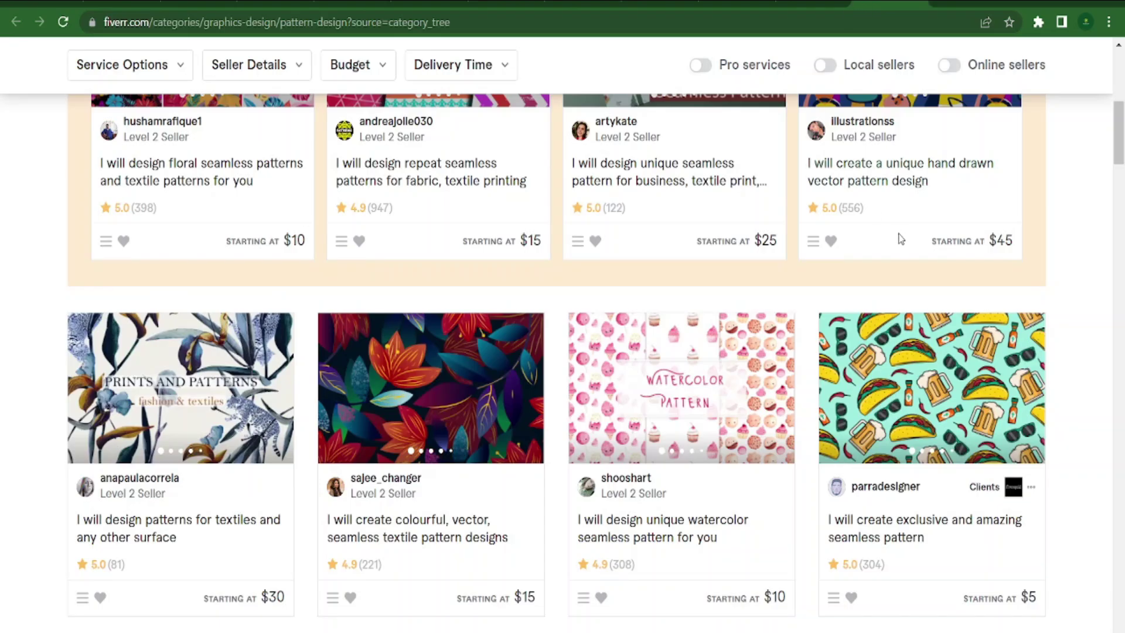
pyautogui.scroll(-20, 875, 227)
pyautogui.scroll(6, 813, 396)
pyautogui.scroll(15, 813, 396)
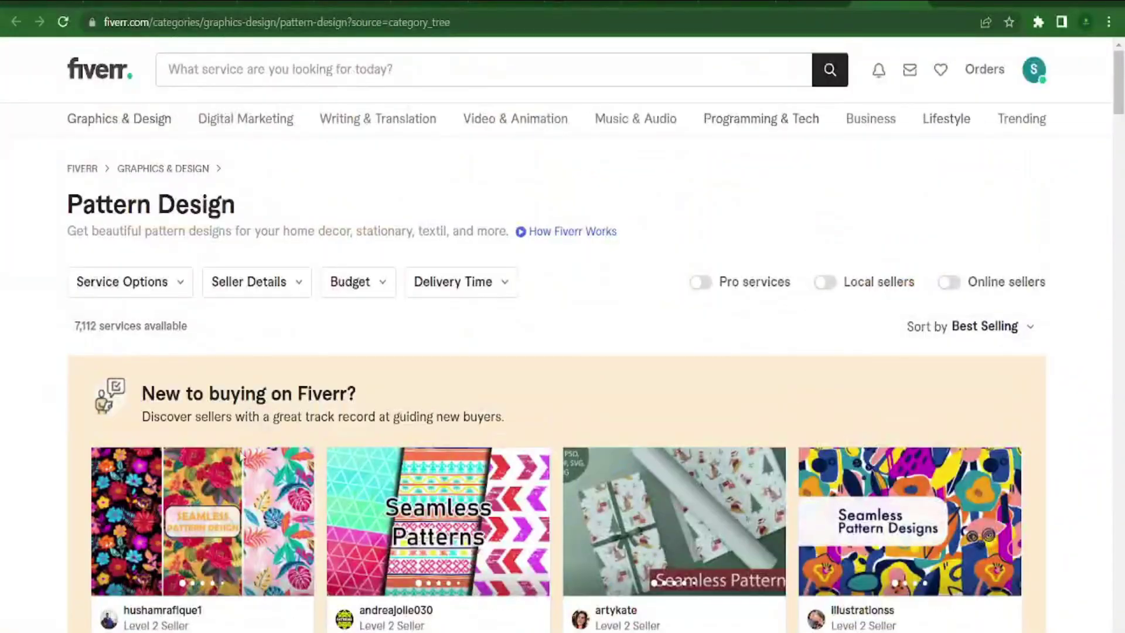
pyautogui.scroll(-4, 801, 385)
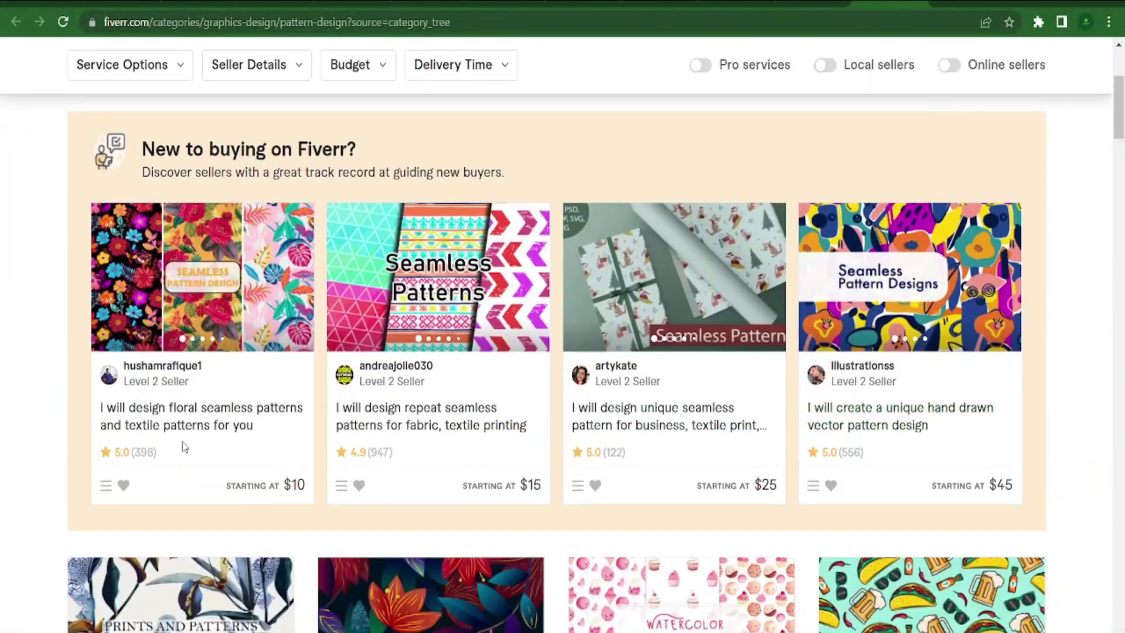
pyautogui.scroll(-7, 871, 444)
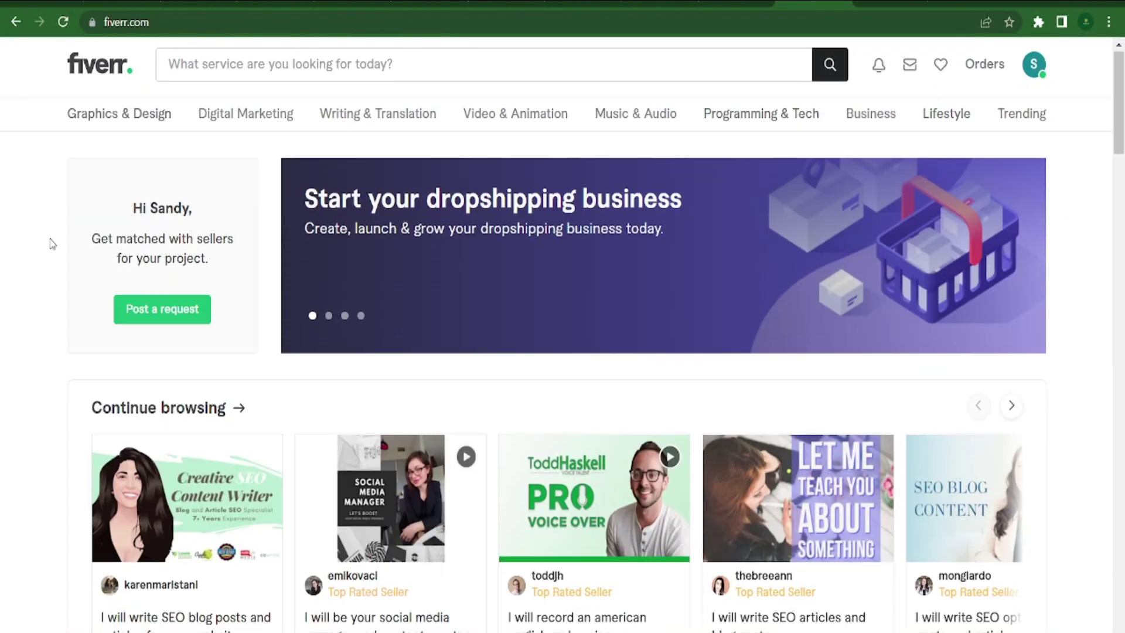
# Step: Look over the Continue browsing gigs on the Fiverr homepage and return to the Pattern Design category listings
pyautogui.scroll(-7, 693, 383)
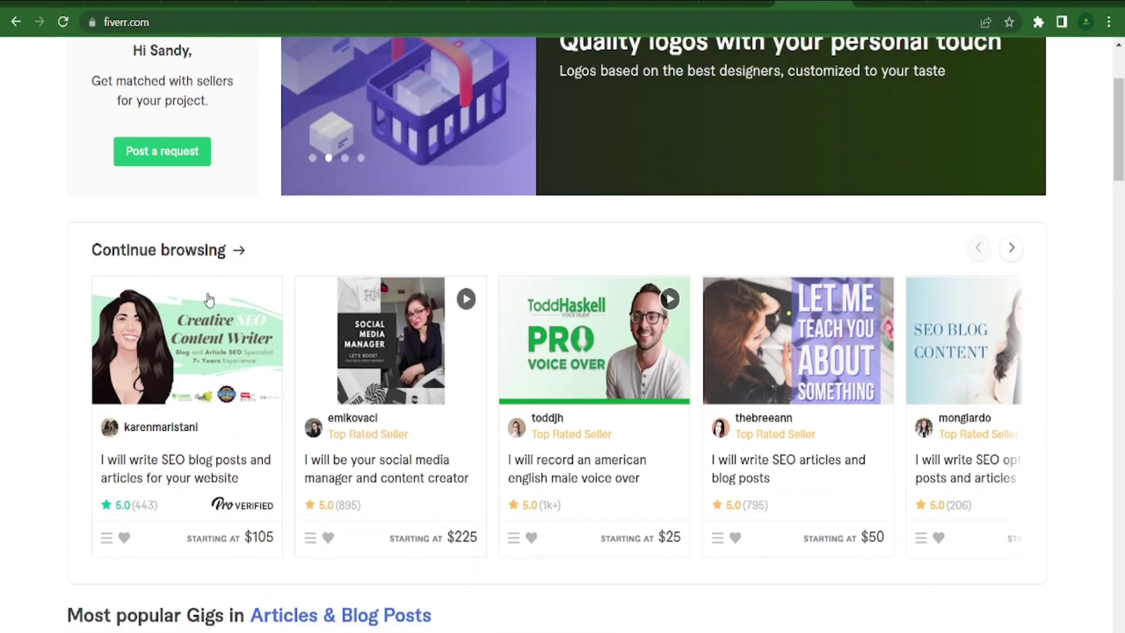
pyautogui.scroll(-3, 693, 382)
pyautogui.scroll(7, 693, 382)
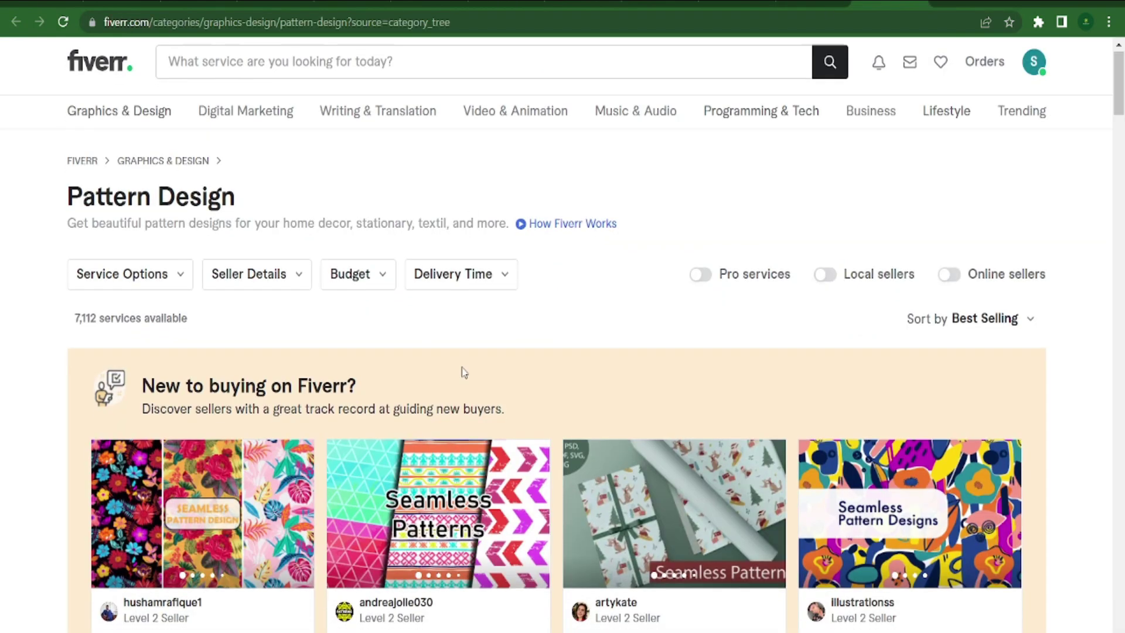
pyautogui.scroll(-5, 460, 372)
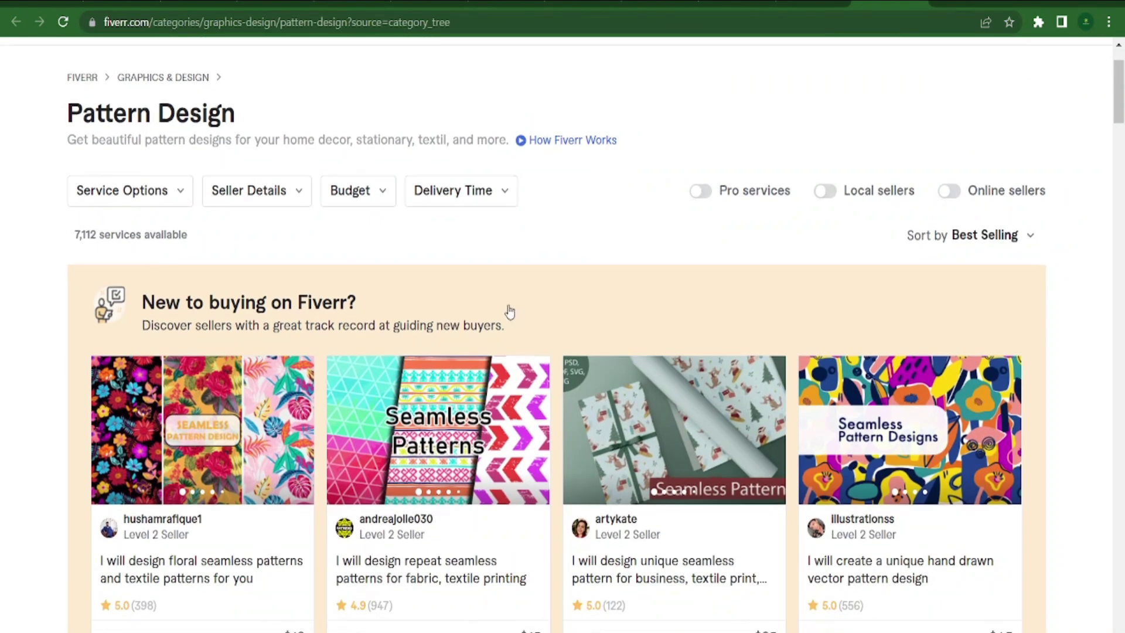